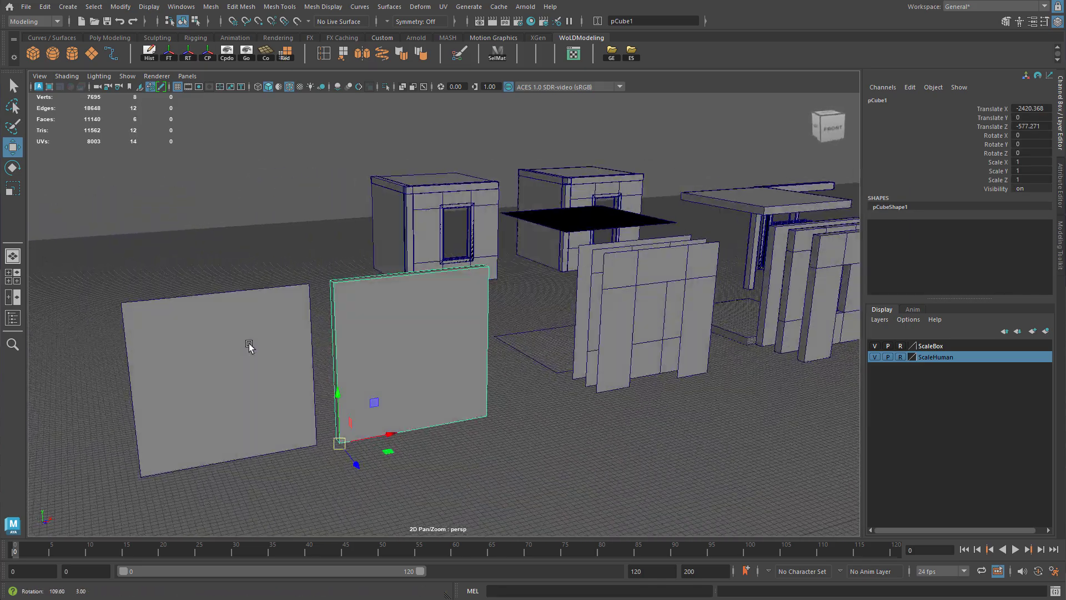
Look over the modular wall, doorway and window pieces in the Maya scene and in the Unreal Engine level.
middle_click_drag(483, 350, 289, 347, "alt")
left_click(575, 291)
left_click_drag(586, 295, 515, 296, "alt")
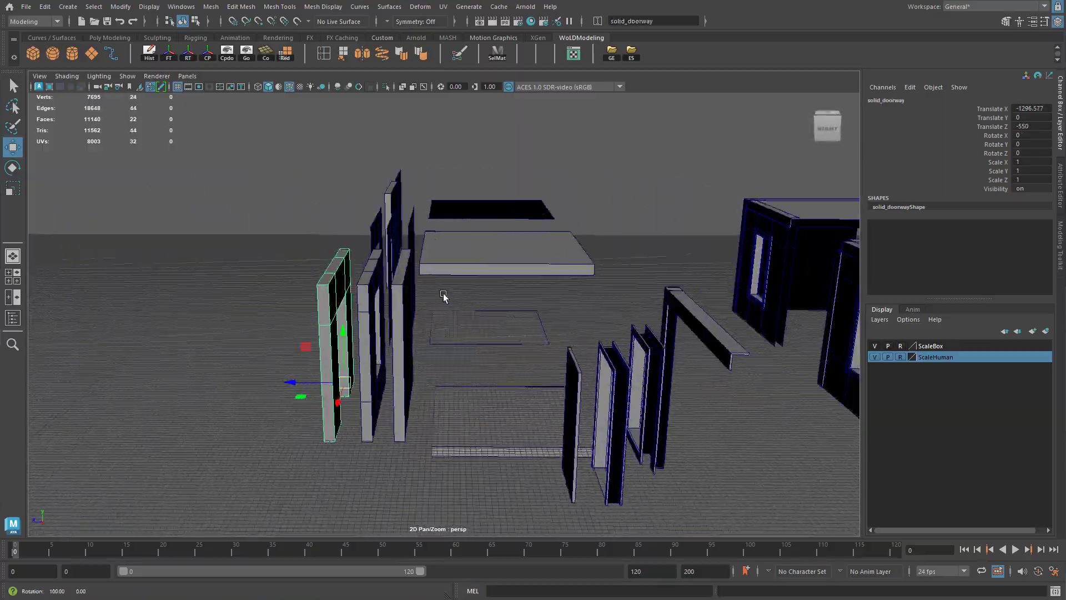
left_click_drag(444, 297, 541, 303, "alt")
left_click(308, 335)
left_click_drag(300, 336, 335, 335, "alt")
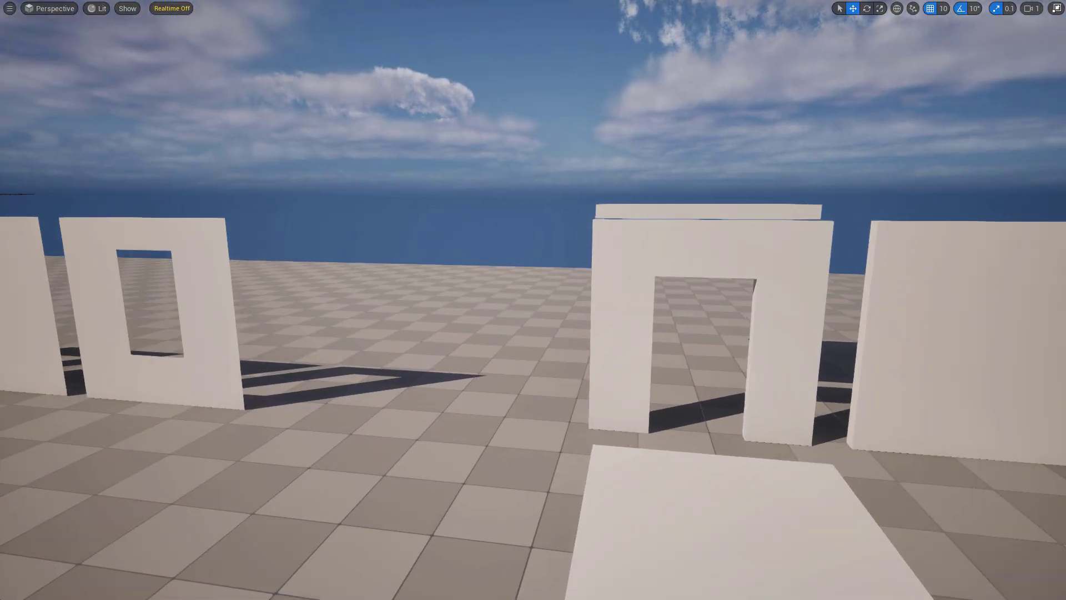
right_click_drag(533, 300, 888, 309)
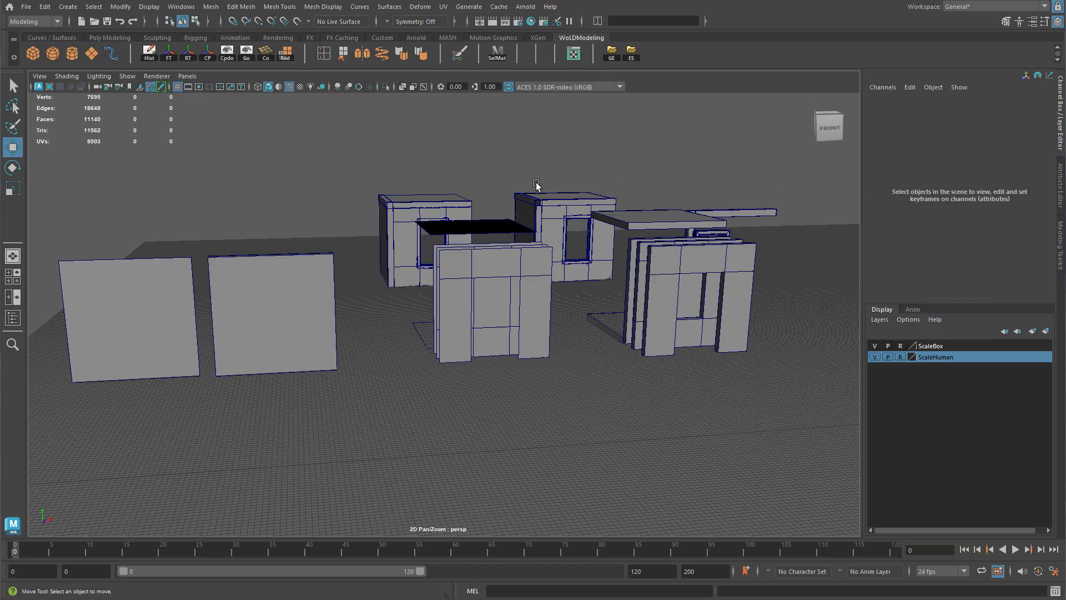
Isolate the flat plane wall and the thick cube wall together and frame them in the view.
left_click_drag(90, 189, 261, 302)
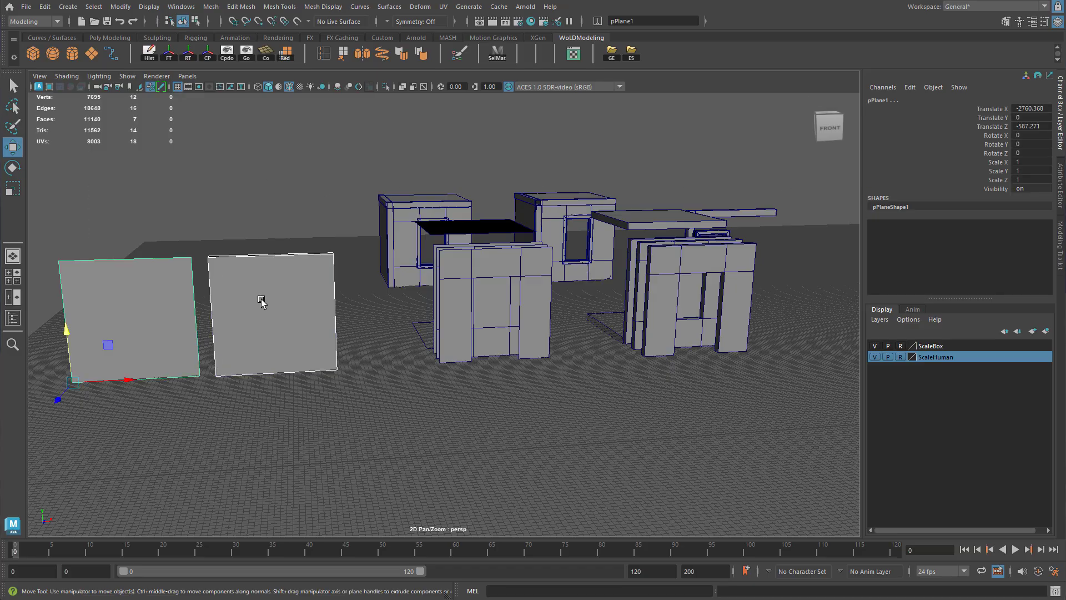
key("ctrl+1")
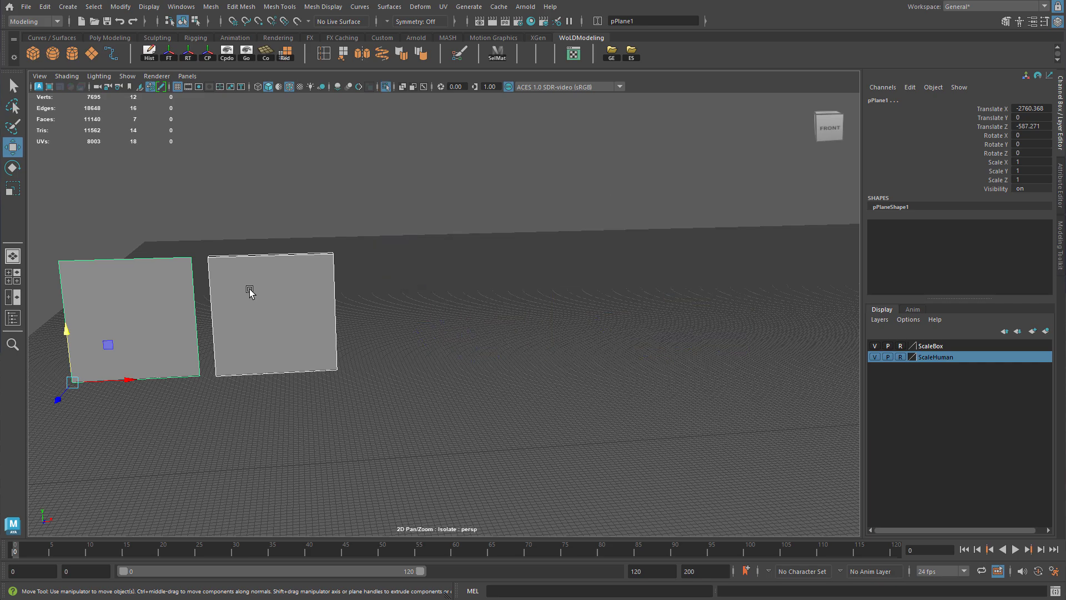
key("f")
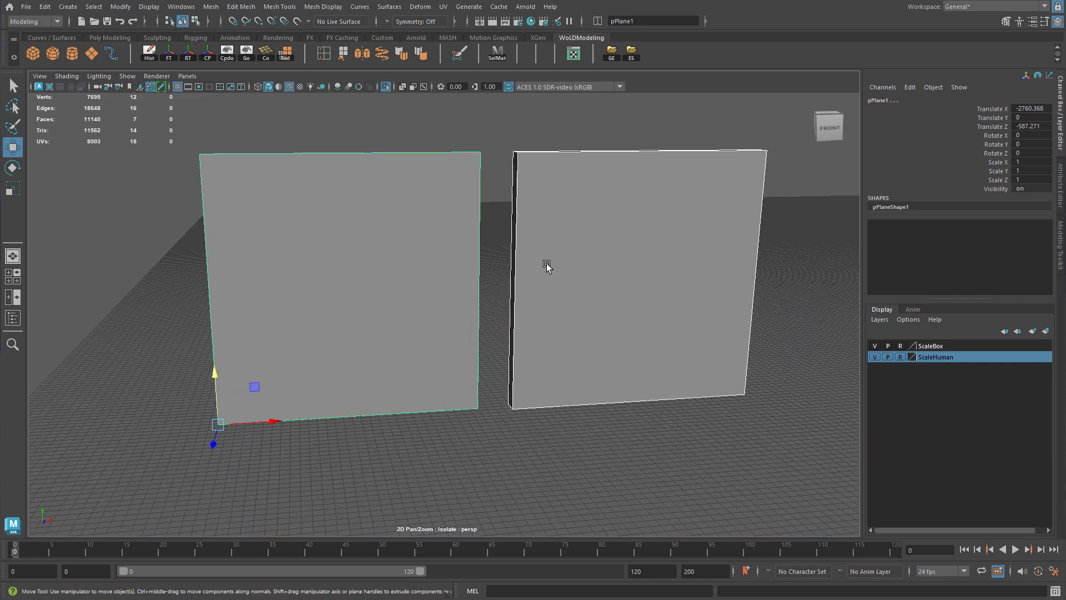
left_click(494, 234)
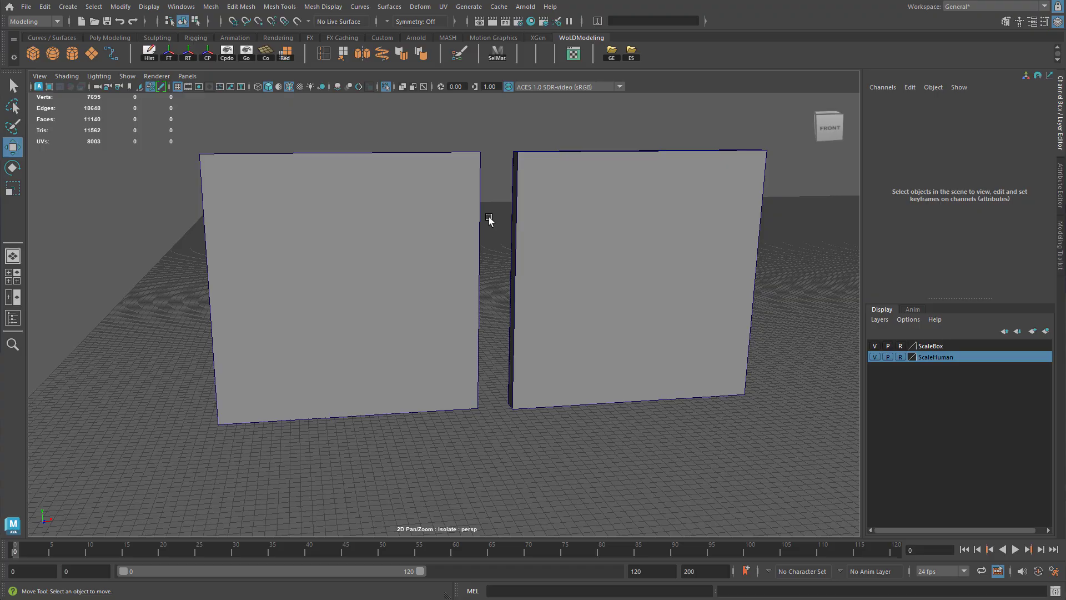
Compare the flat plane wall with the thick cube wall, examining the plane from the front and back.
left_click(394, 211)
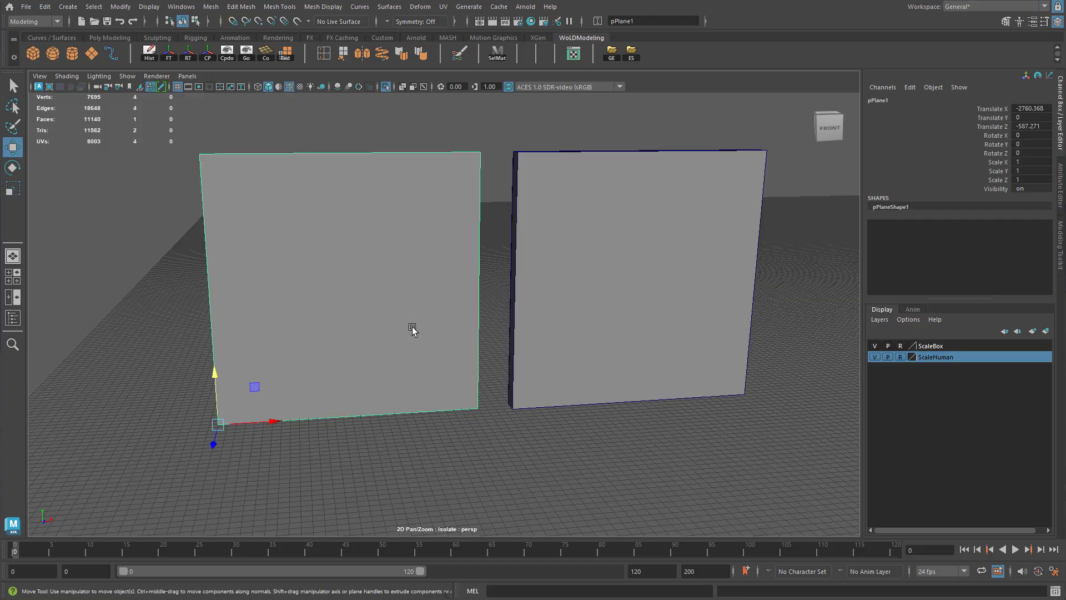
left_click(574, 256)
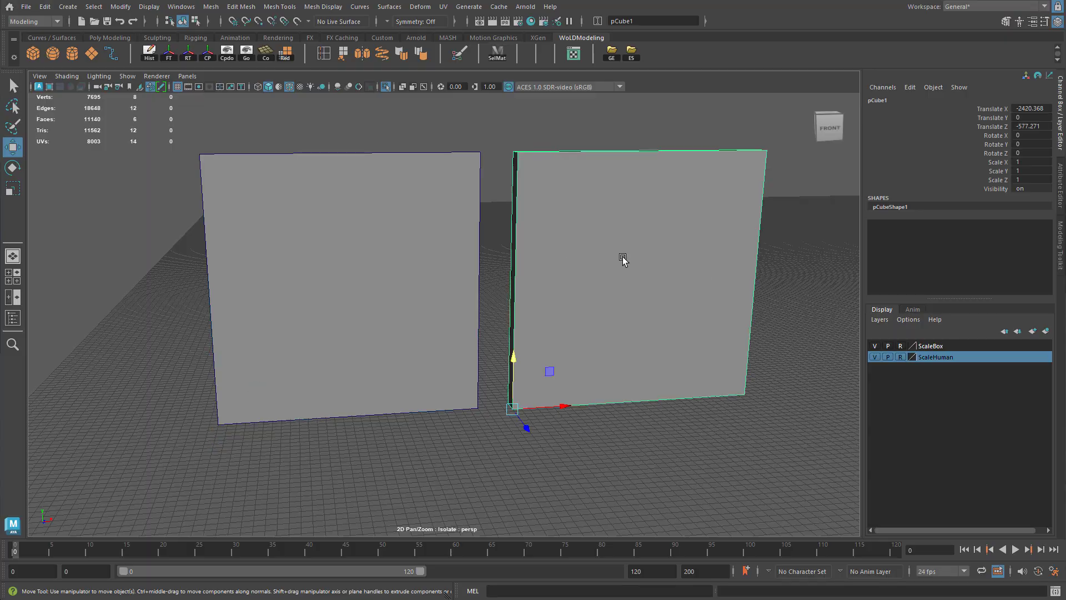
left_click_drag(631, 257, 570, 265, "alt")
left_click(599, 262)
left_click(377, 267)
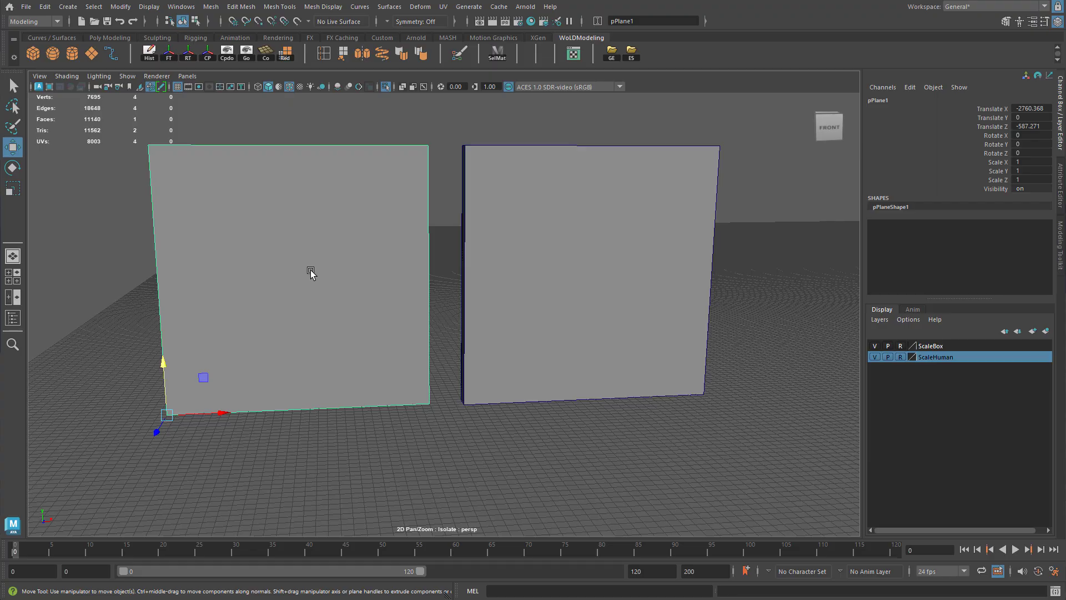
left_click_drag(311, 272, 522, 231, "alt")
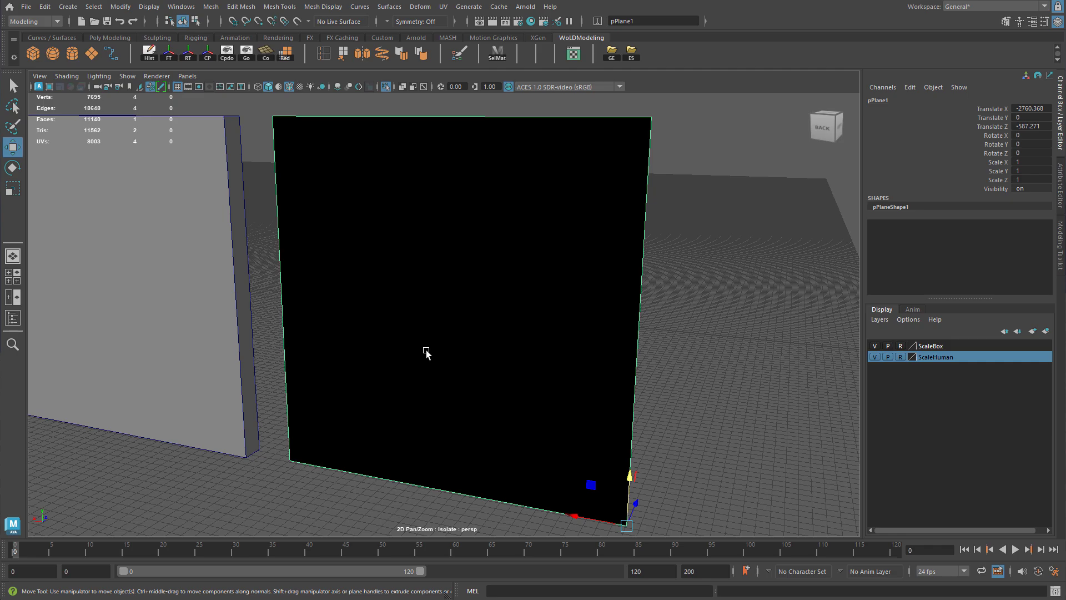
left_click_drag(640, 338, 448, 337, "alt")
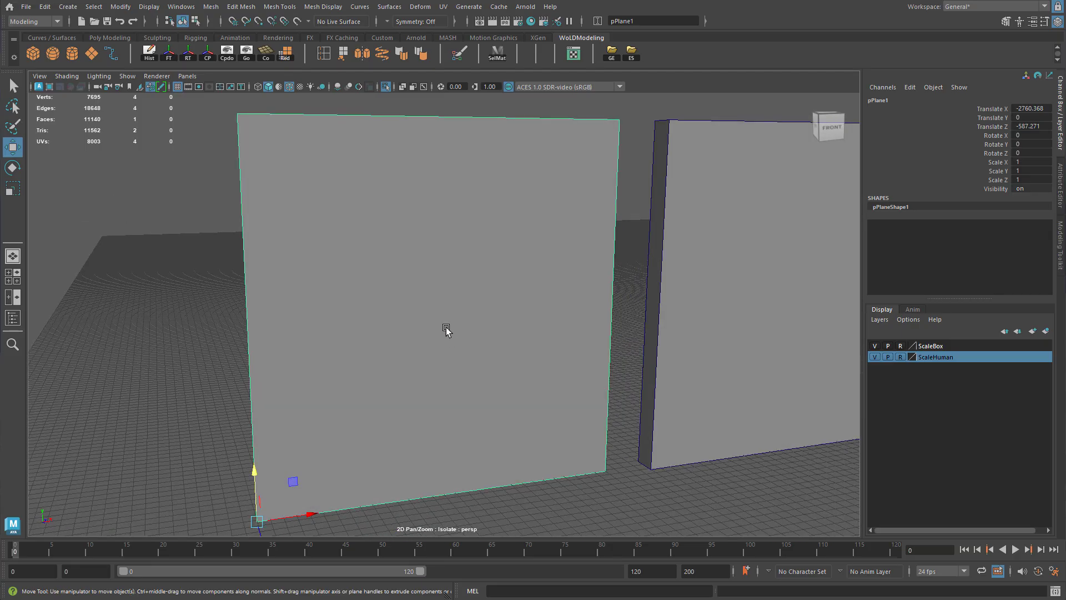
Review the available polygon primitives, such as Cube and Plane, as starting shapes for the two walls.
left_click(68, 8)
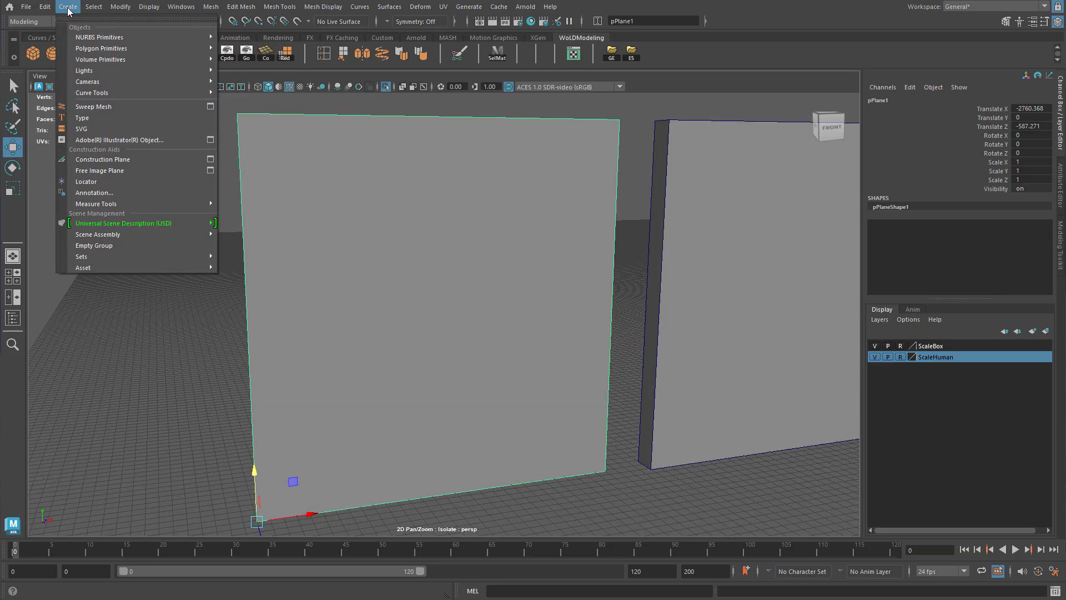
mouse_move(104, 48)
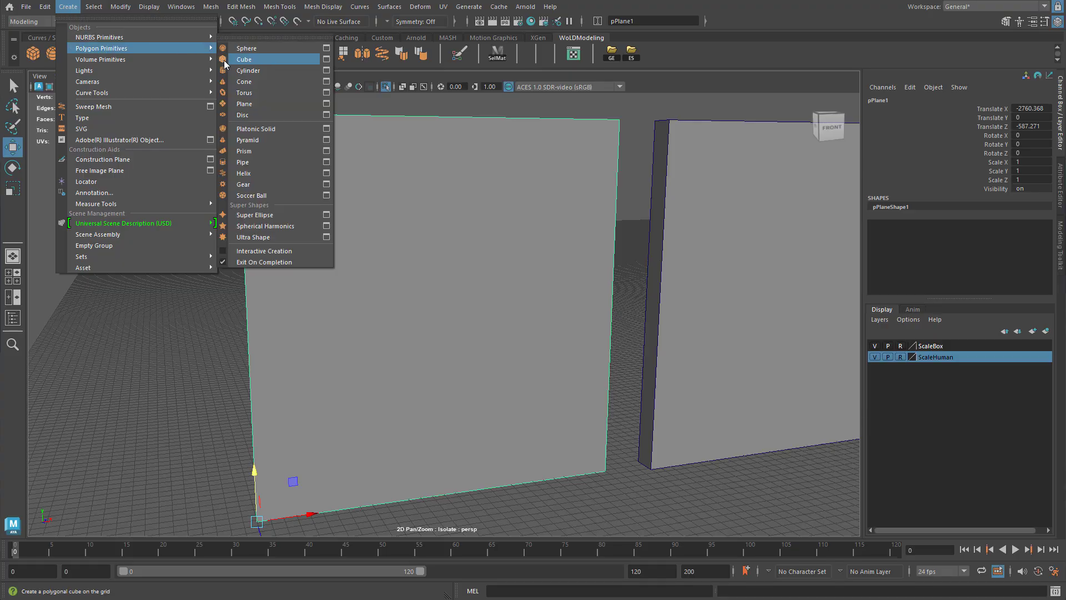
left_click(624, 148)
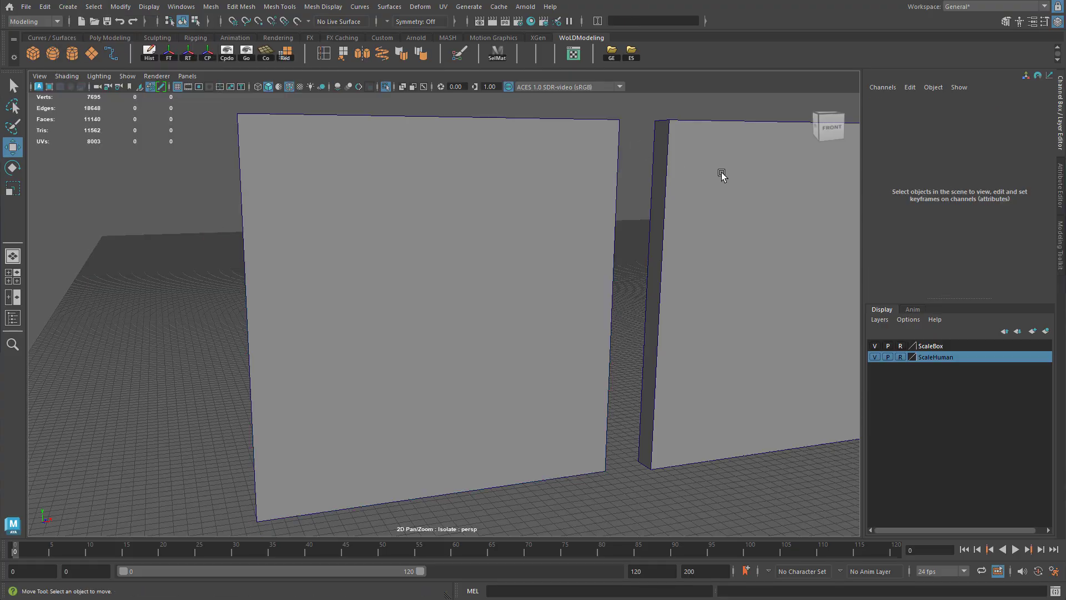
left_click(722, 173)
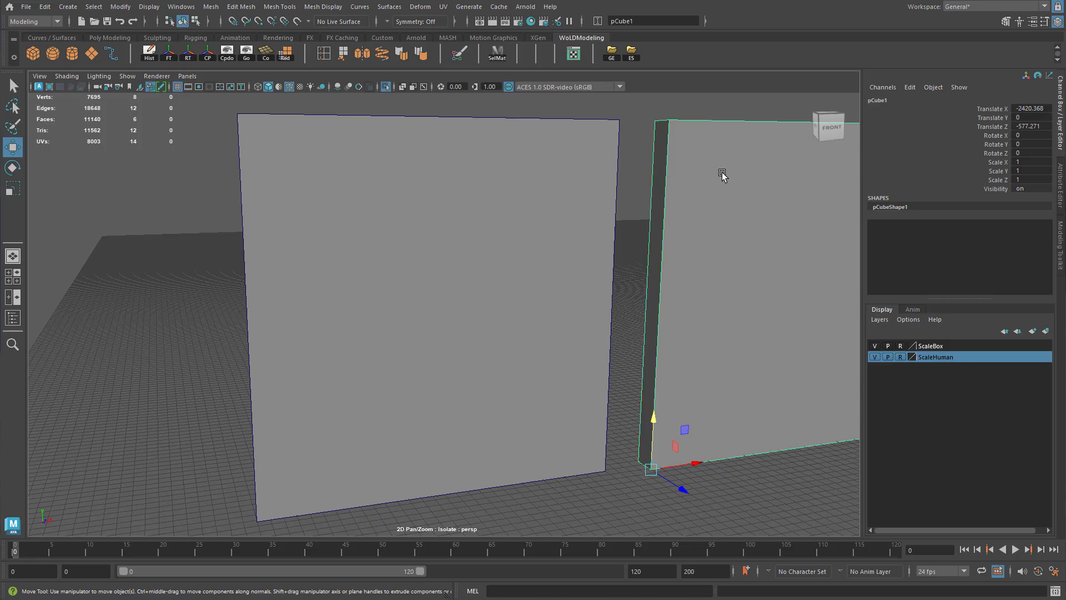
mouse_move(633, 174)
left_mouse_down("alt")
mouse_move(778, 173)
mouse_move(801, 202)
mouse_move(614, 174)
left_mouse_up("alt")
left_click_drag(709, 190, 783, 262, "alt")
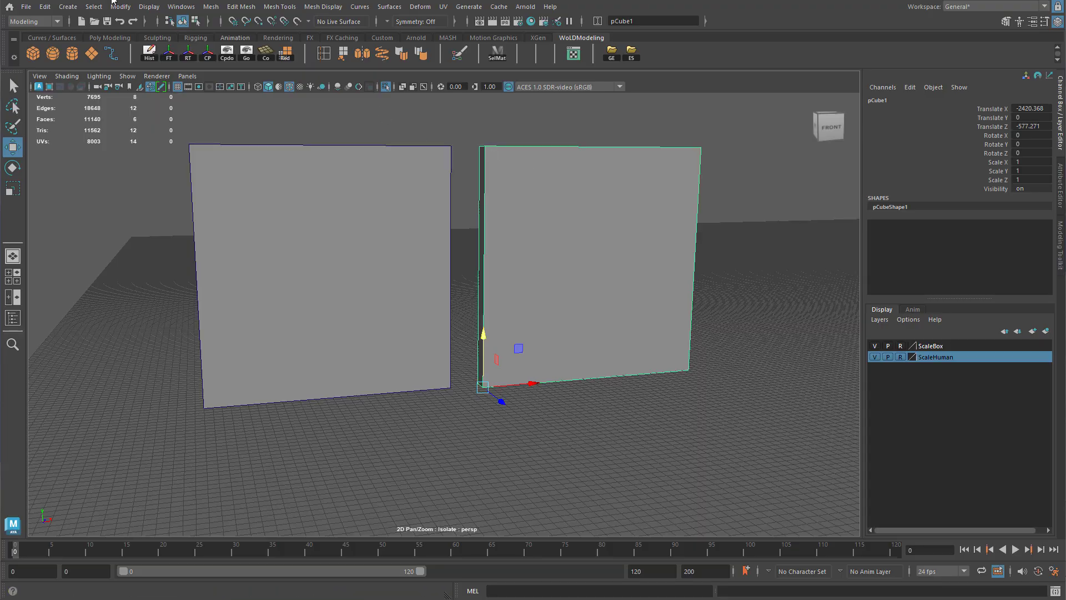
left_click(68, 6)
mouse_move(95, 54)
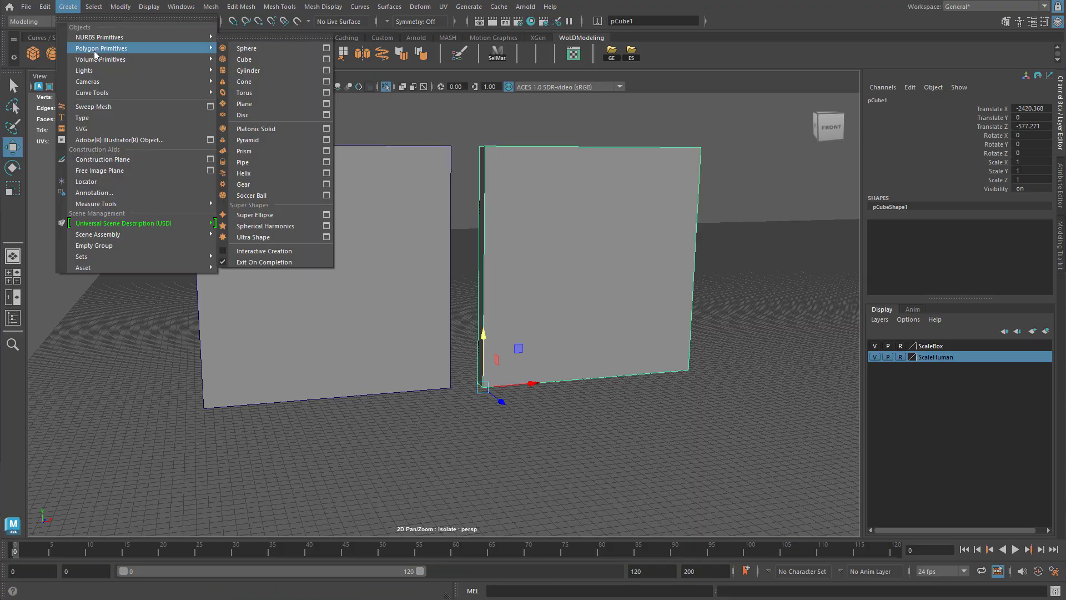
left_click(763, 242)
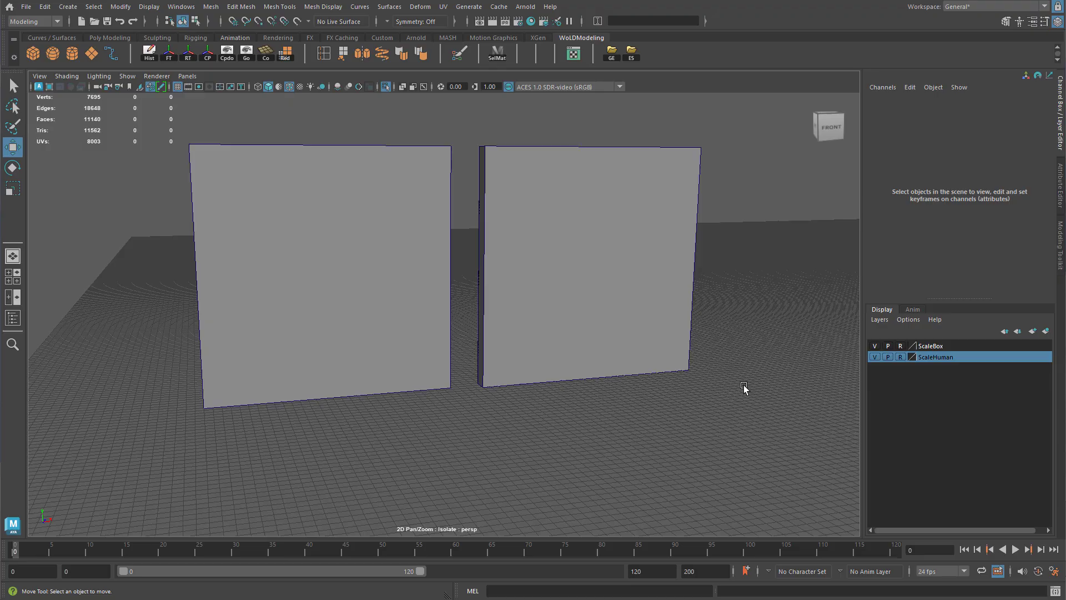
Inspect the plane and cube walls in turn, checking the plane's back side against the cube's thickness.
left_click(262, 216)
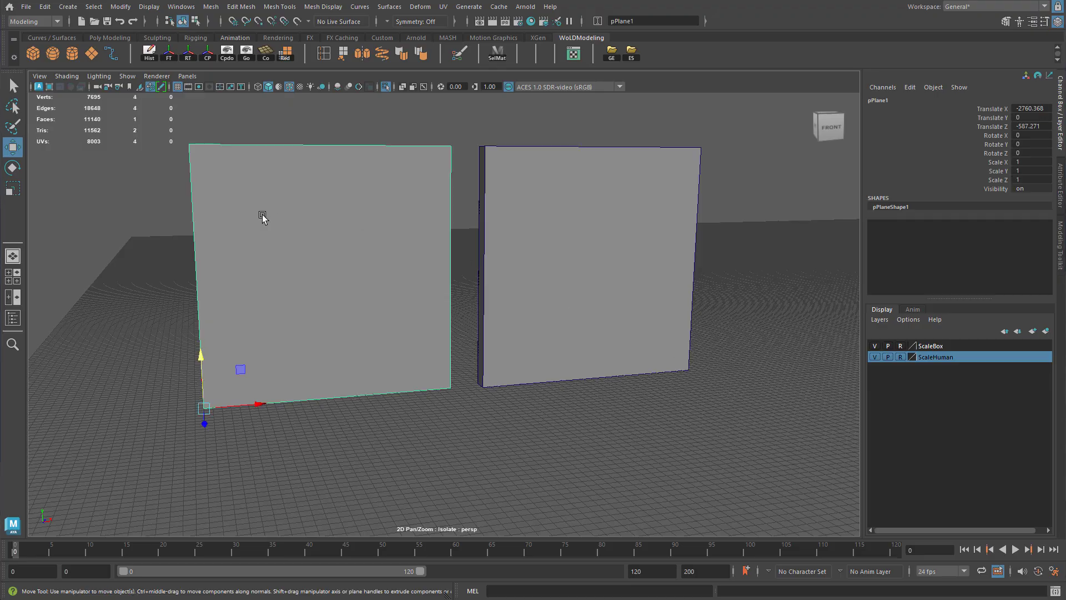
left_click(548, 236)
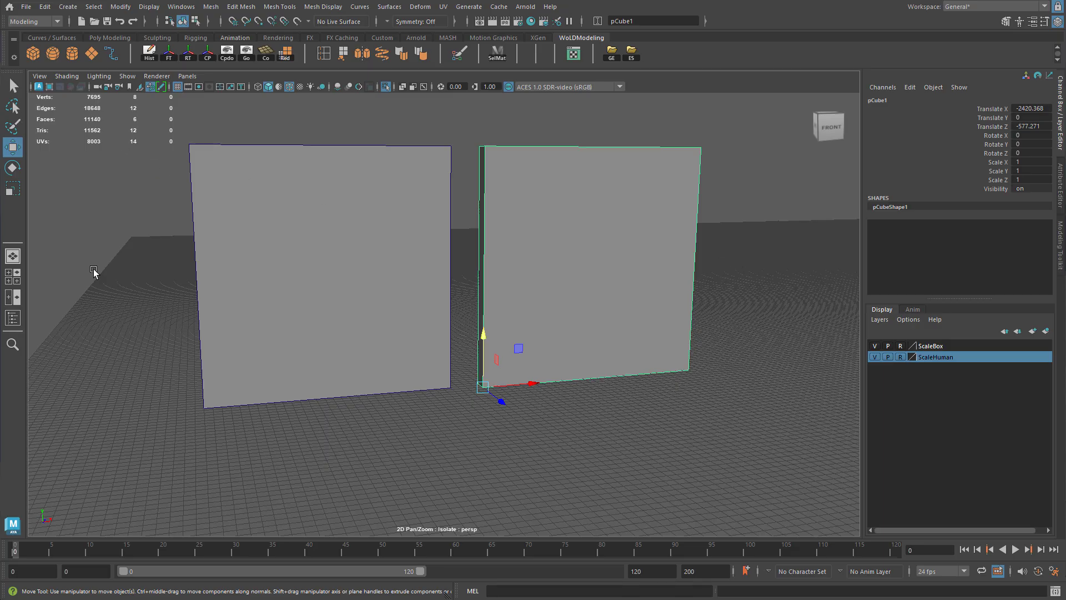
left_click(298, 230)
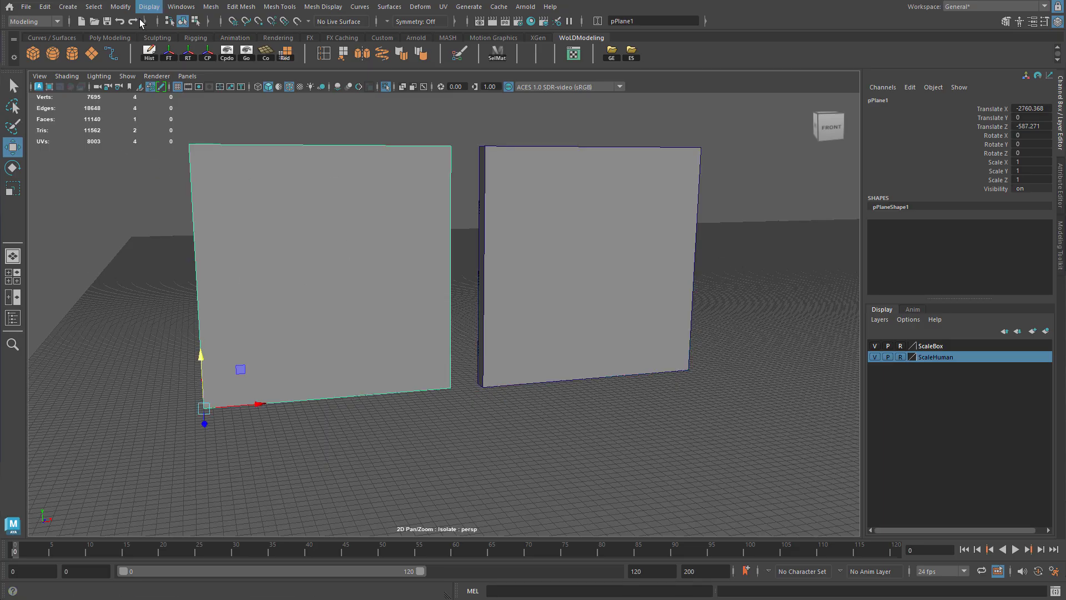
left_click(502, 217)
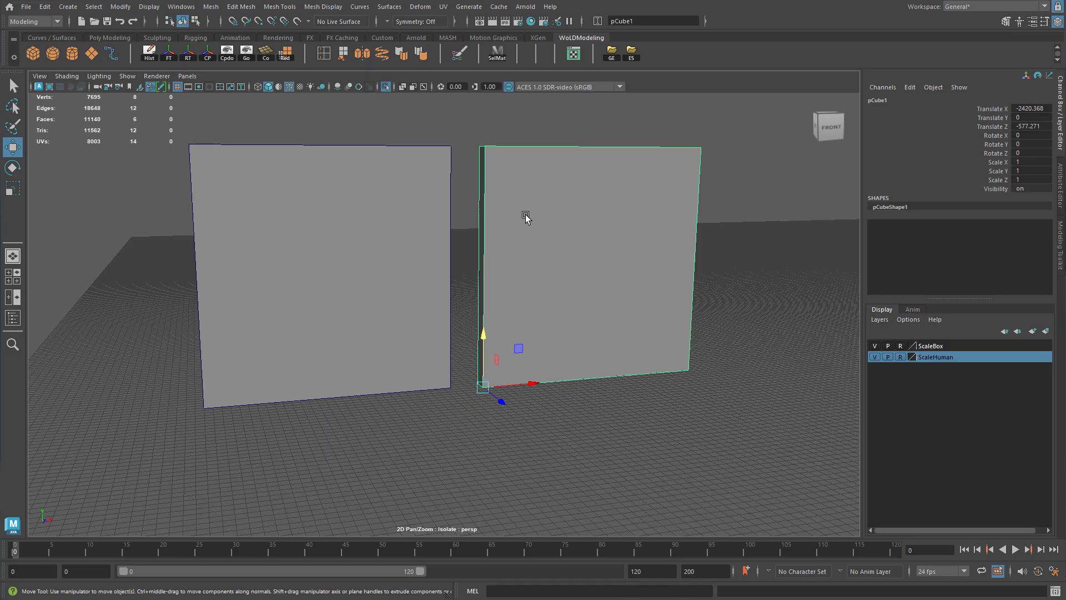
left_click(389, 221)
left_click(583, 224)
left_click(283, 209)
left_click_drag(257, 210, 420, 213, "alt")
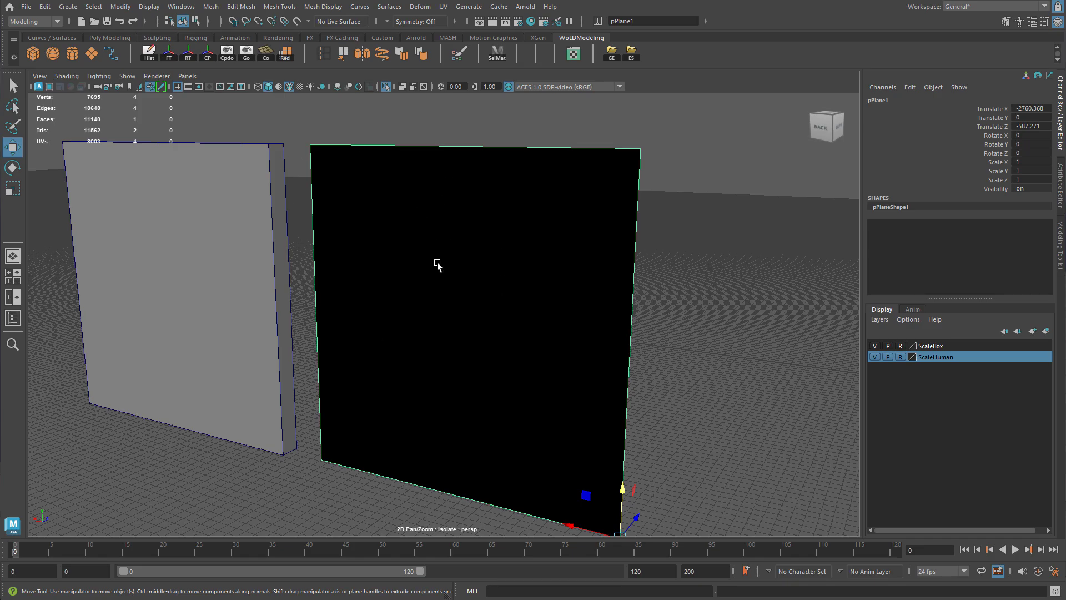
left_click_drag(437, 265, 376, 257, "alt")
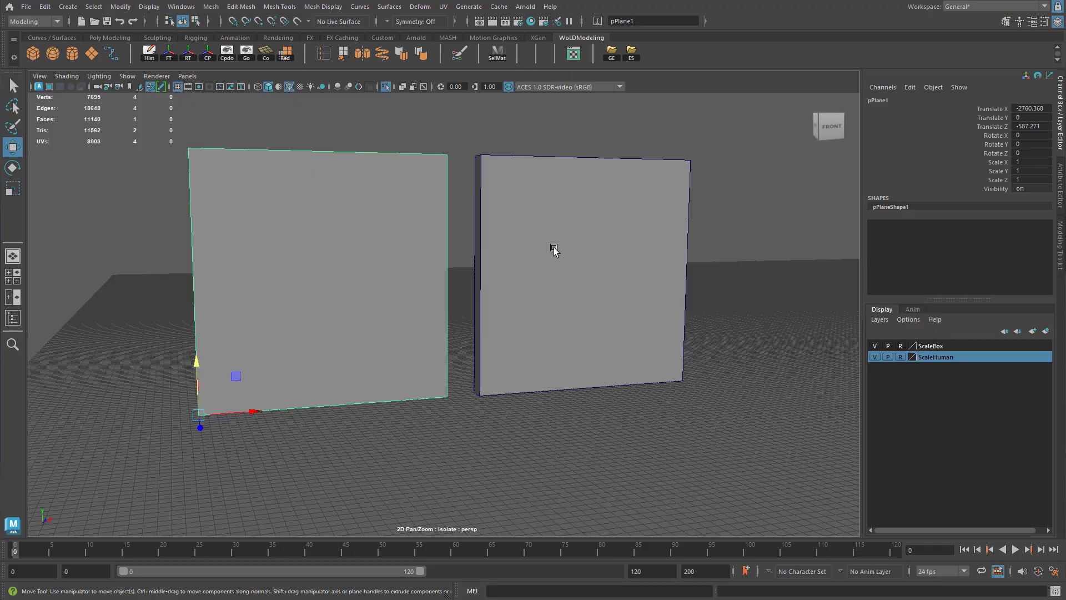
left_click(578, 250)
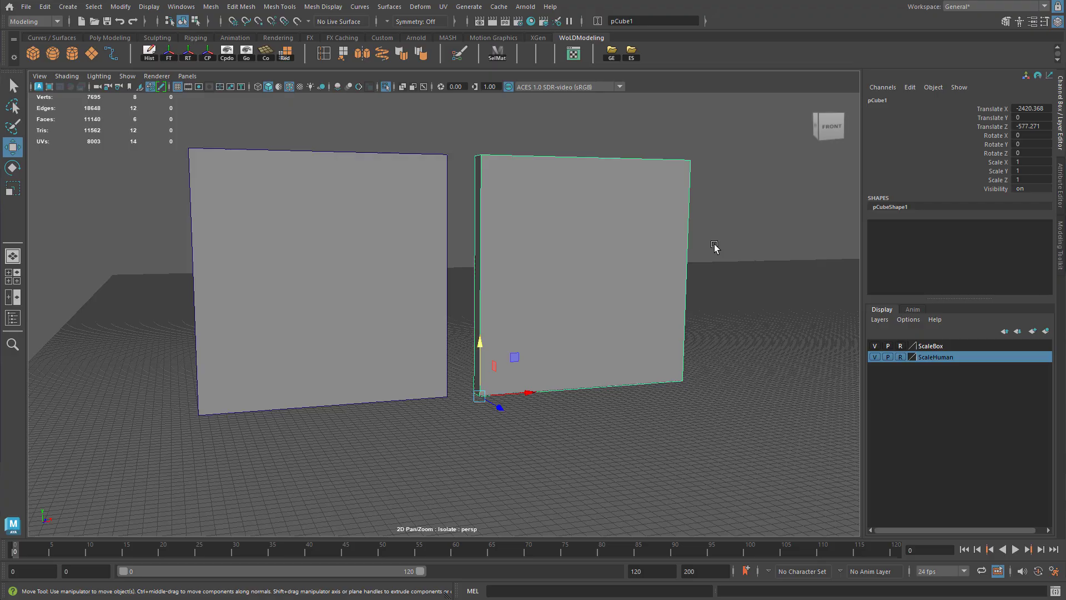
Switch to Unreal Engine and view the two imported walls, with the Move tool active on the thick one.
key("alt+Tab")
mouse_move(714, 244)
right_mouse_down()
mouse_move(694, 241)
mouse_move(722, 256)
right_mouse_up()
key("w")
left_click(460, 268)
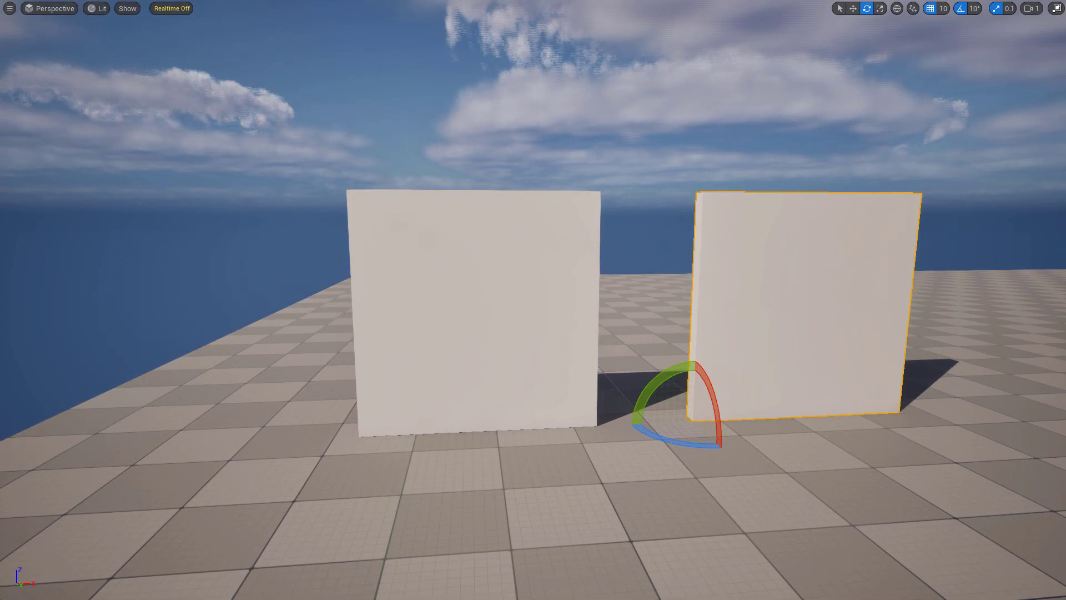
key("r")
key("w")
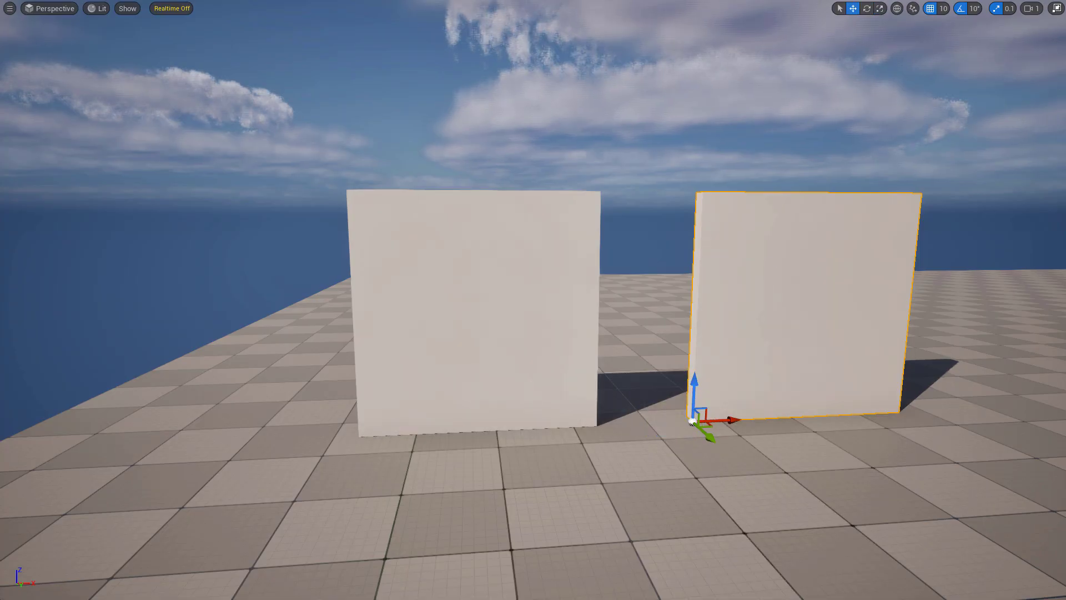
Examine the single-sided and thick walls from behind to compare how their back faces render.
mouse_move(758, 268)
right_mouse_down()
mouse_move(727, 278)
mouse_move(716, 261)
mouse_move(770, 266)
right_mouse_up()
key("d")
key("w")
right_click_drag(494, 308, 494, 308)
right_click_drag(826, 256, 826, 256)
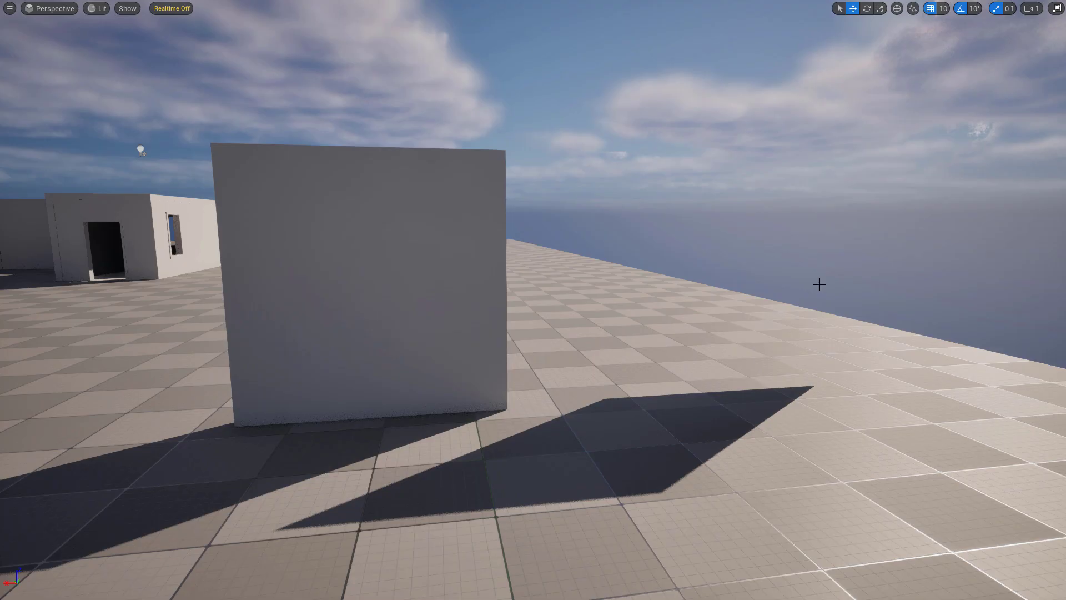
right_click_drag(820, 284, 820, 284)
right_click_drag(742, 286, 742, 285)
Rotate the single-sided wall half a turn about its vertical axis and inspect it from both sides.
left_click(429, 261)
right_click_drag(507, 284, 507, 284)
key("e")
left_click_drag(239, 338, 119, 333)
right_click_drag(330, 335, 330, 335)
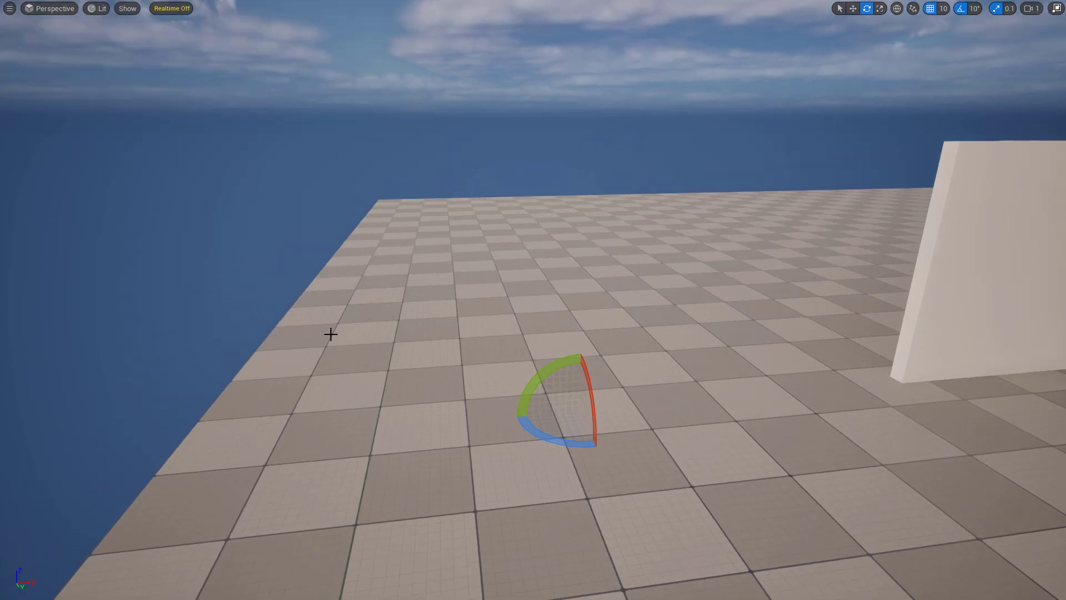
right_click_drag(328, 336, 328, 335)
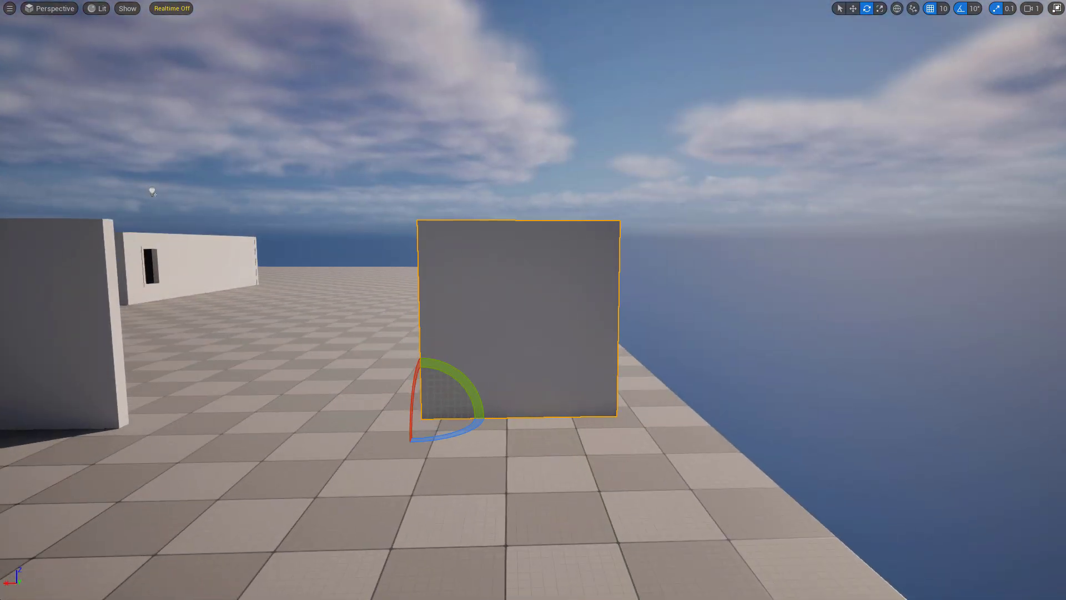
key("Escape")
right_click_drag(390, 300, 387, 300)
right_click_drag(473, 320, 563, 278)
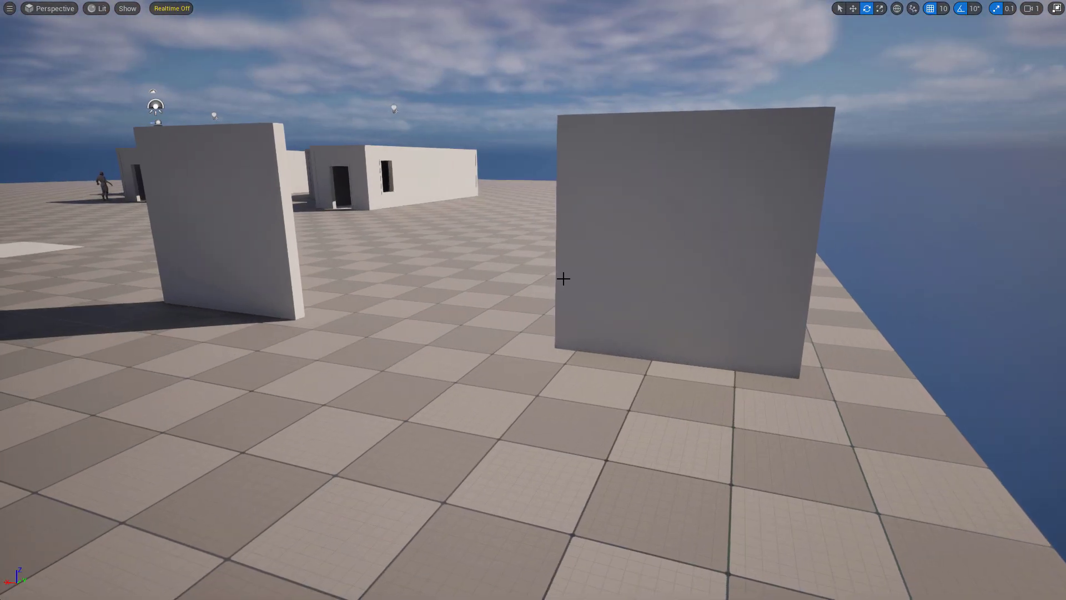
Rotate the single-sided wall back about its vertical axis so its visible side faces the front again.
left_click(694, 230)
right_click_drag(694, 230, 694, 230)
right_click_drag(666, 325, 666, 325)
key("r")
key("w")
key("e")
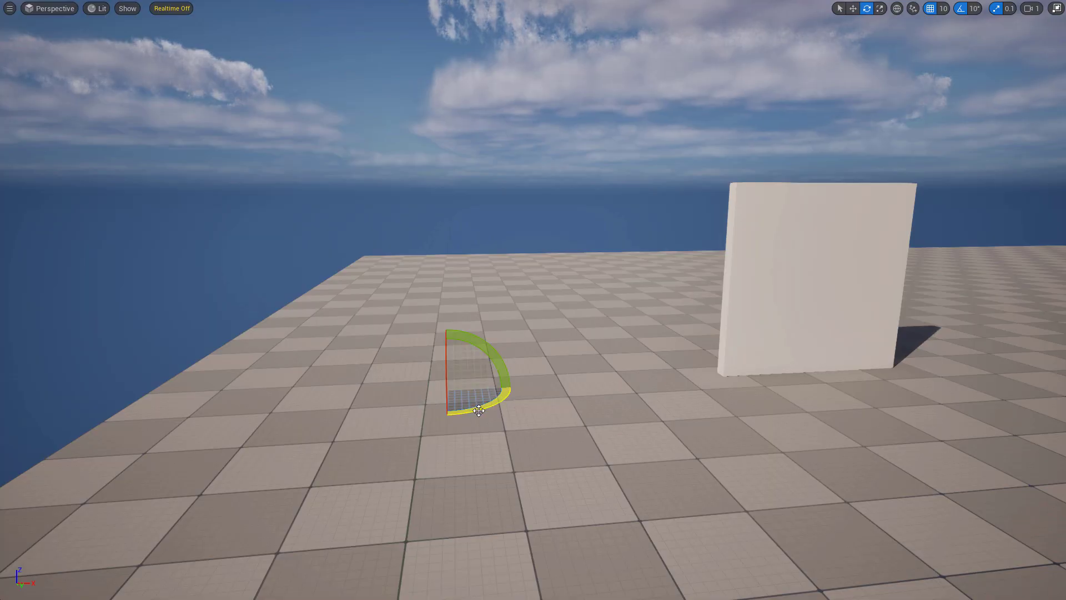
left_click_drag(502, 383, 378, 395)
right_click_drag(378, 395, 253, 382)
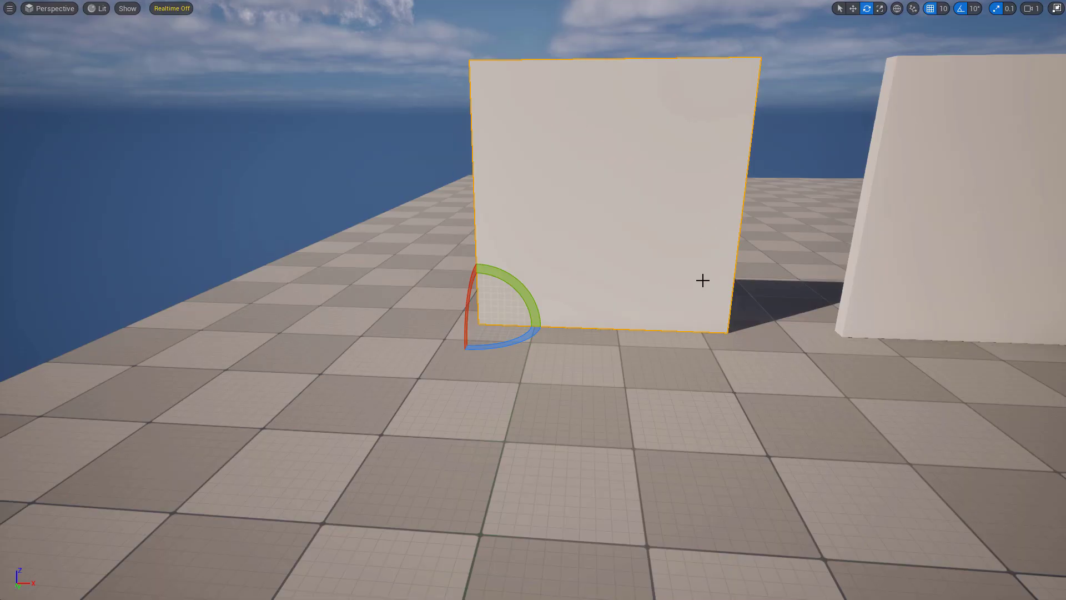
Adjust the single-sided wall's rotation and position so it stands facing front beside the thick wall.
right_click_drag(702, 282, 777, 333)
left_click_drag(494, 481, 479, 483, "alt")
left_click_drag(535, 408, 417, 461)
key("w")
left_click_drag(517, 418, 708, 336)
key("a")
right_click_drag(707, 336, 778, 305)
key("d")
key("a")
right_click_drag(622, 313, 595, 257)
key("s")
key("a")
key("q")
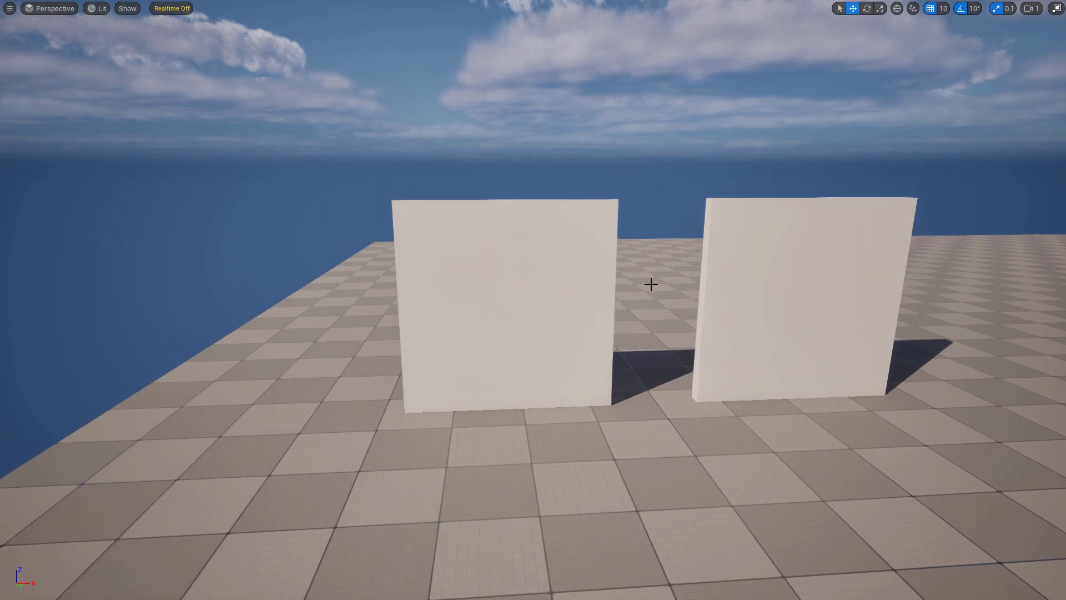
Try lifting the thick wall straight up off the ground, undo the move and deselect the wall.
left_click(895, 279)
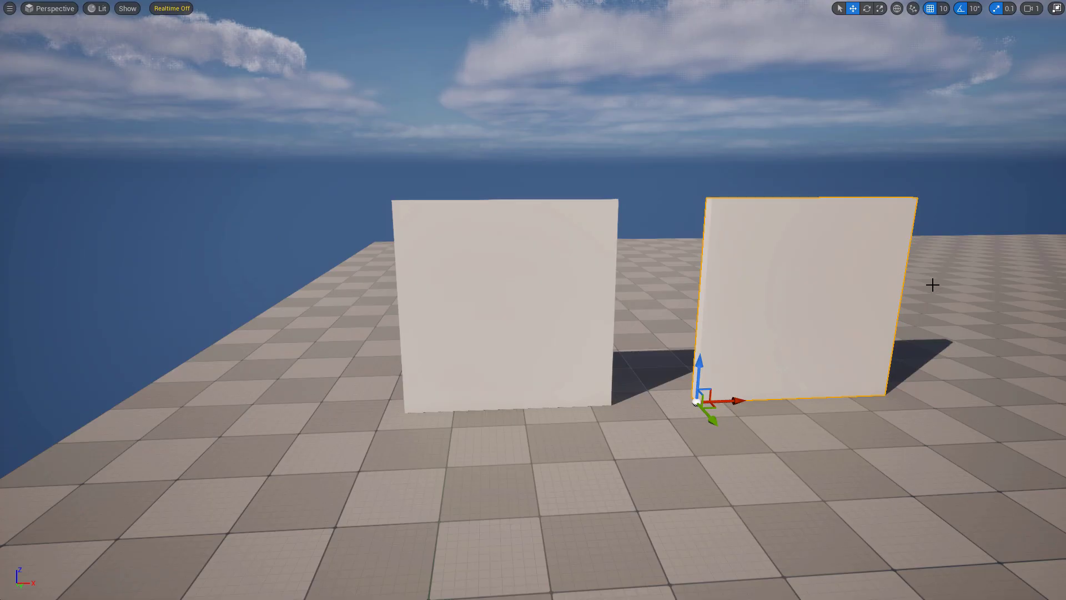
key("d")
right_click_drag(933, 285, 872, 294)
key("a")
right_click_drag(1005, 283, 798, 271)
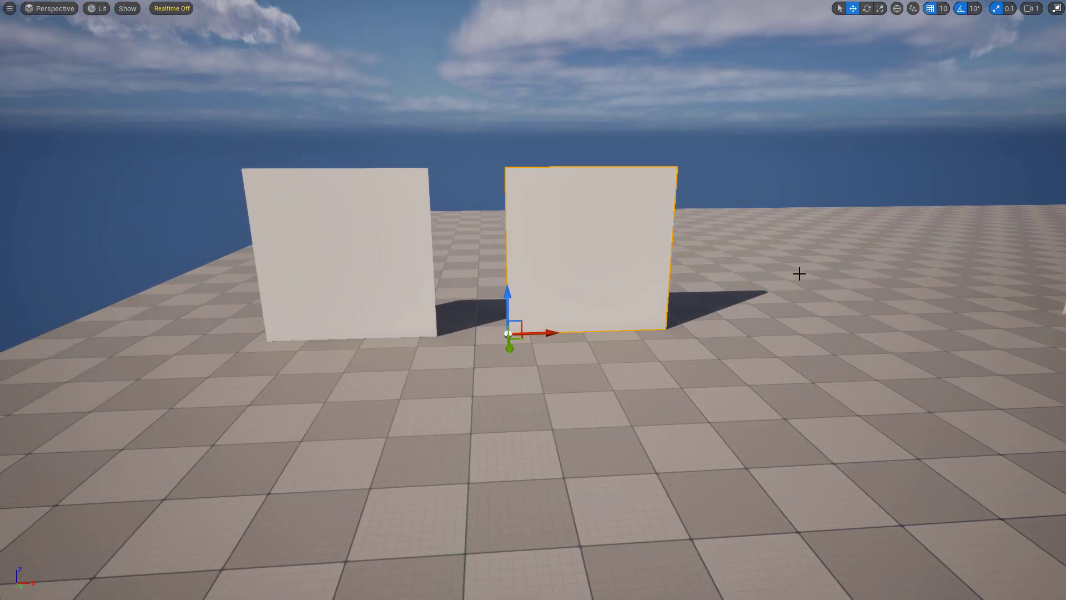
left_click_drag(509, 293, 507, 155)
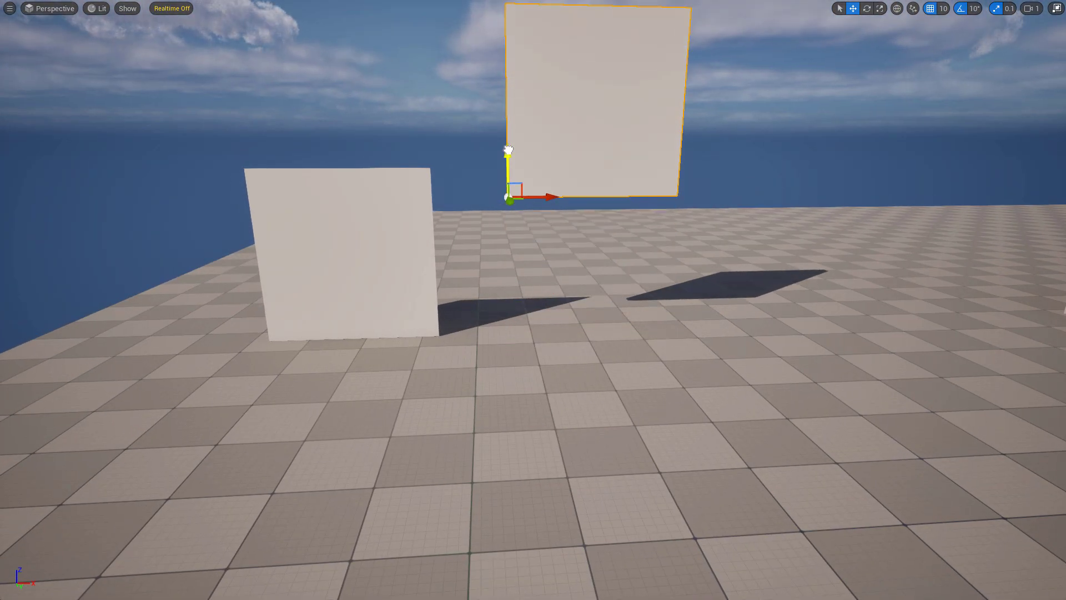
key("ctrl+z")
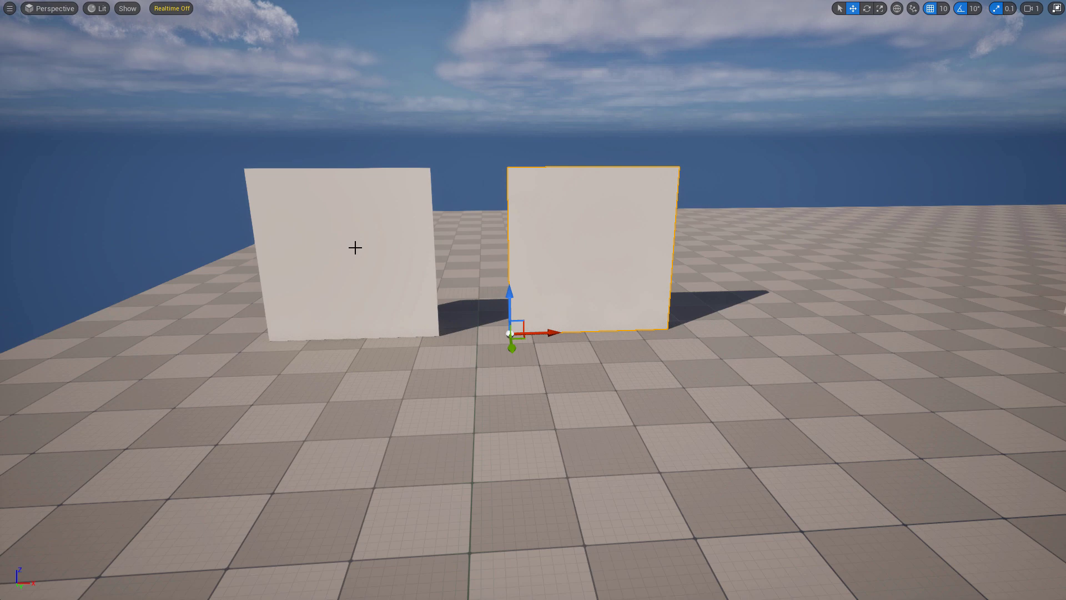
key("Escape")
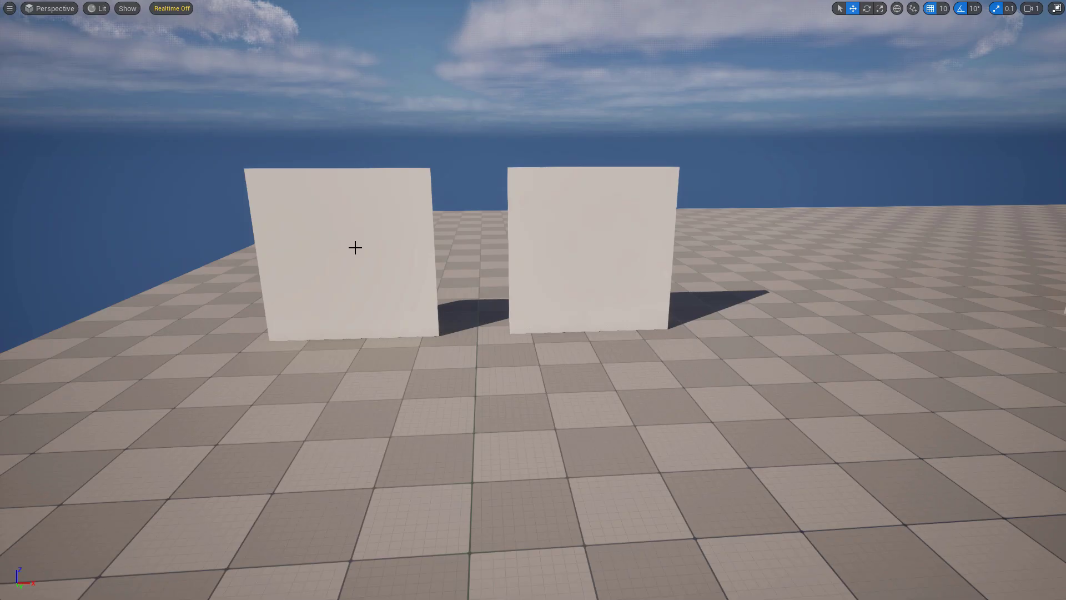
Duplicate the single-sided wall along its X axis so the copy sits flush beside it, and view the pair close up.
right_click_drag(355, 247, 355, 236)
right_click_drag(533, 300, 533, 278)
right_click_drag(389, 233, 324, 239)
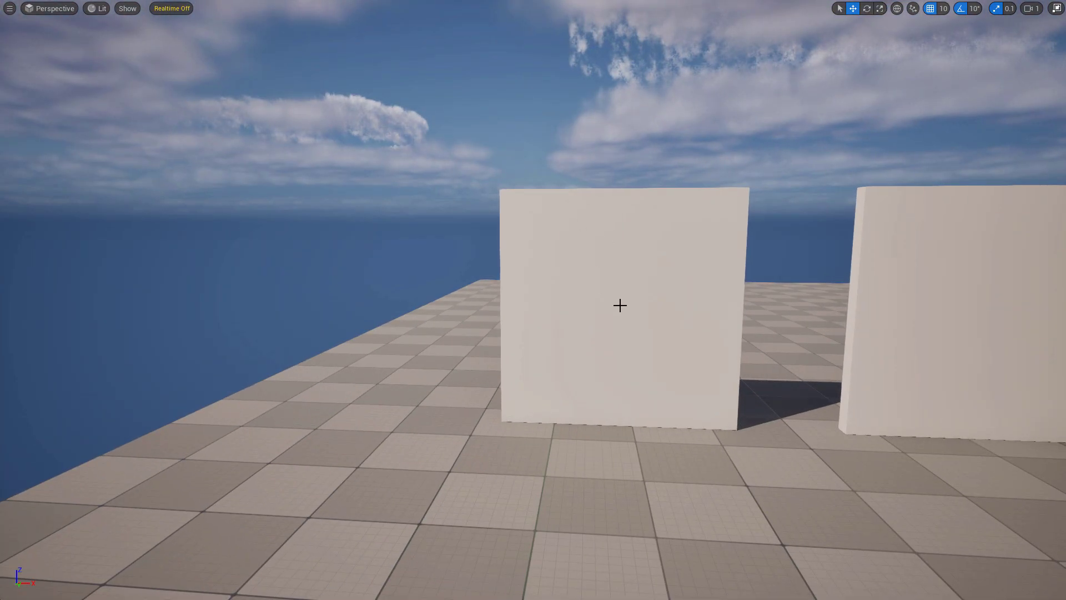
left_click_drag(621, 306, 606, 283, "alt")
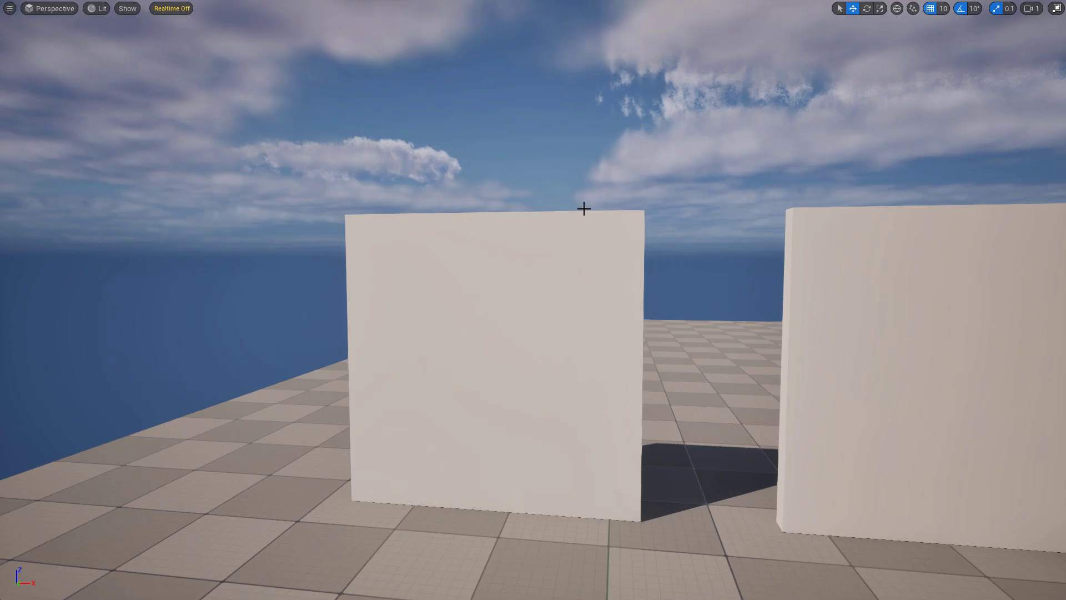
left_click(589, 306)
key("a")
right_click_drag(589, 305, 621, 344)
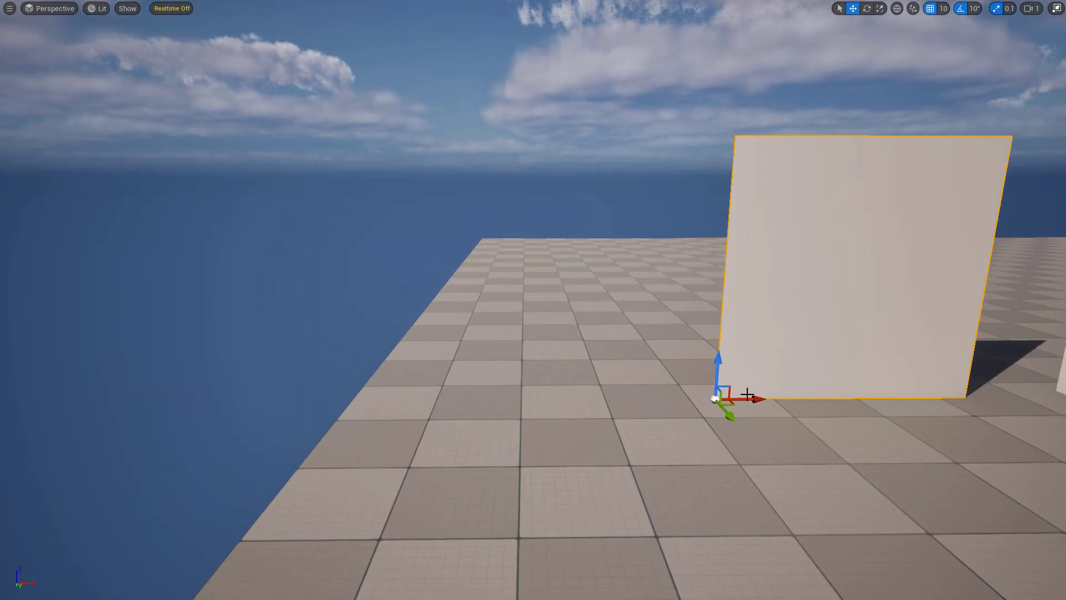
left_click_drag(750, 398, 492, 407, "alt")
key("w")
right_click_drag(620, 157, 613, 125)
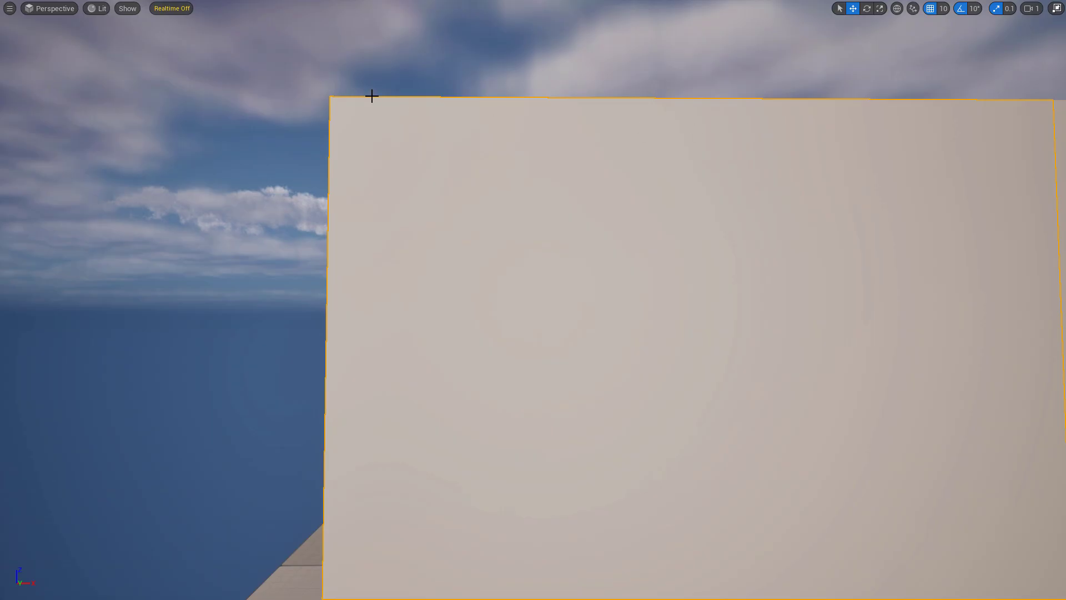
right_click_drag(386, 95, 386, 146)
key("s")
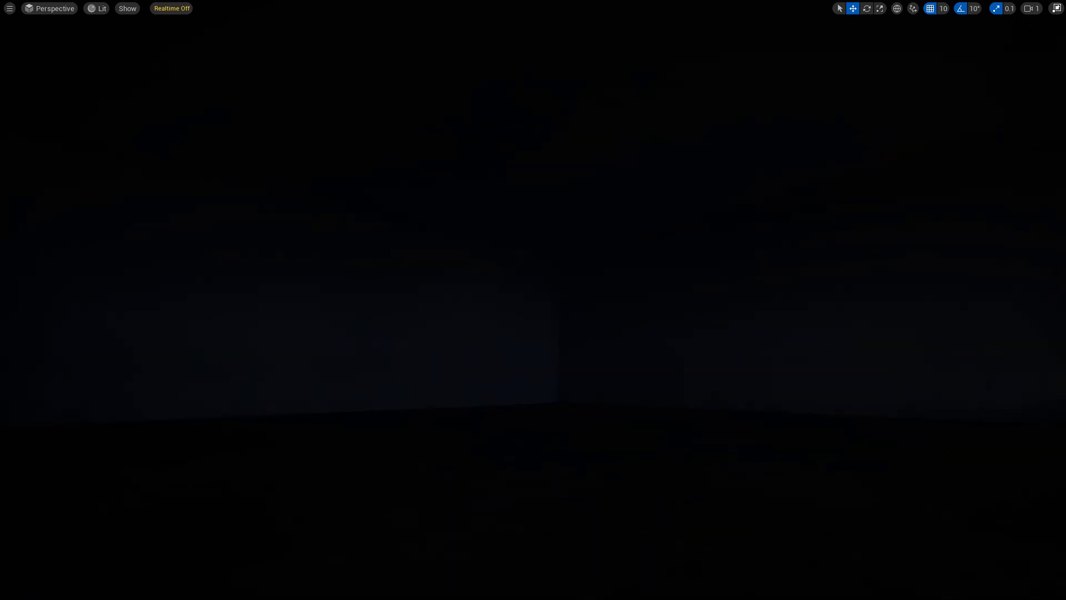
Look around the dark room interior to examine how light behaves along its walls and corners.
key("s")
right_click_drag(533, 280, 532, 281)
key("w")
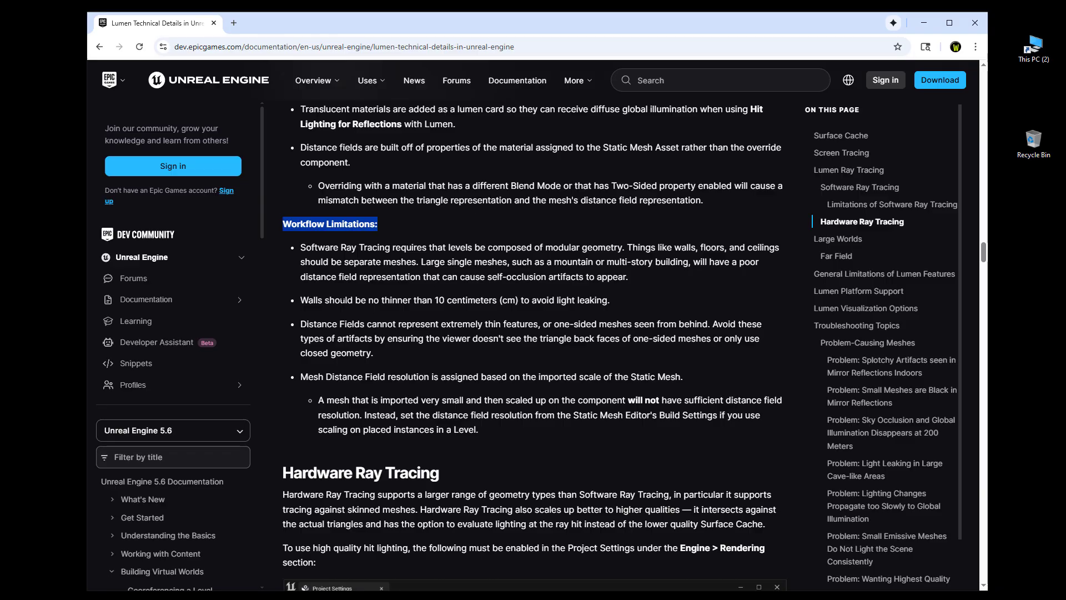
In the browser's Lumen documentation, highlight the 10 cm minimum wall thickness note and the limitation on thin or one-sided meshes.
triple_click(340, 300)
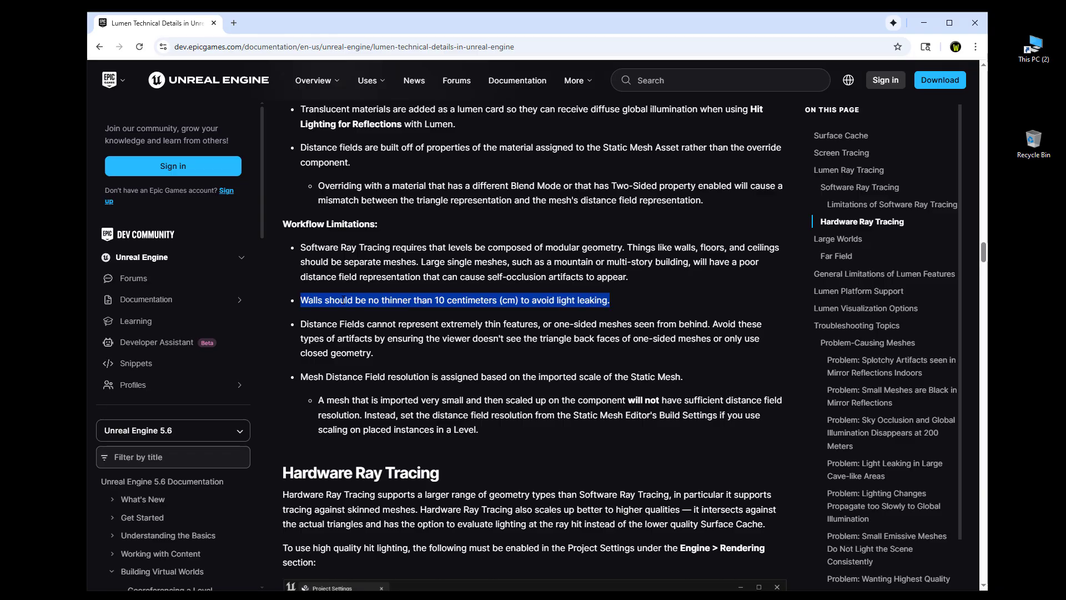
triple_click(309, 324)
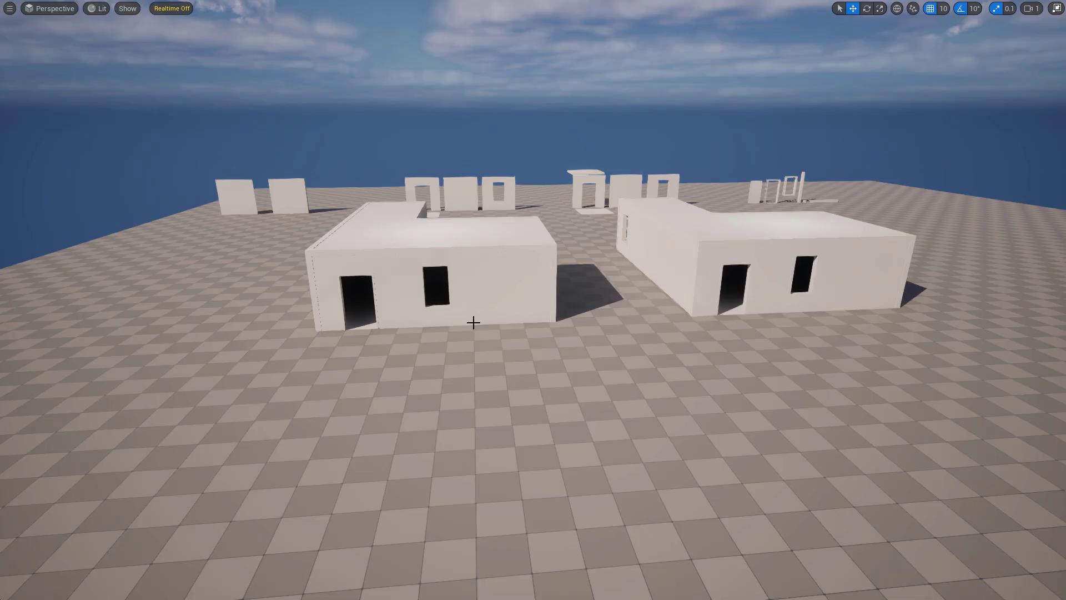
Go into the house and shift the plain wall panel beside the window along its Y axis.
key("w")
right_click_drag(533, 300, 583, 253)
key("w")
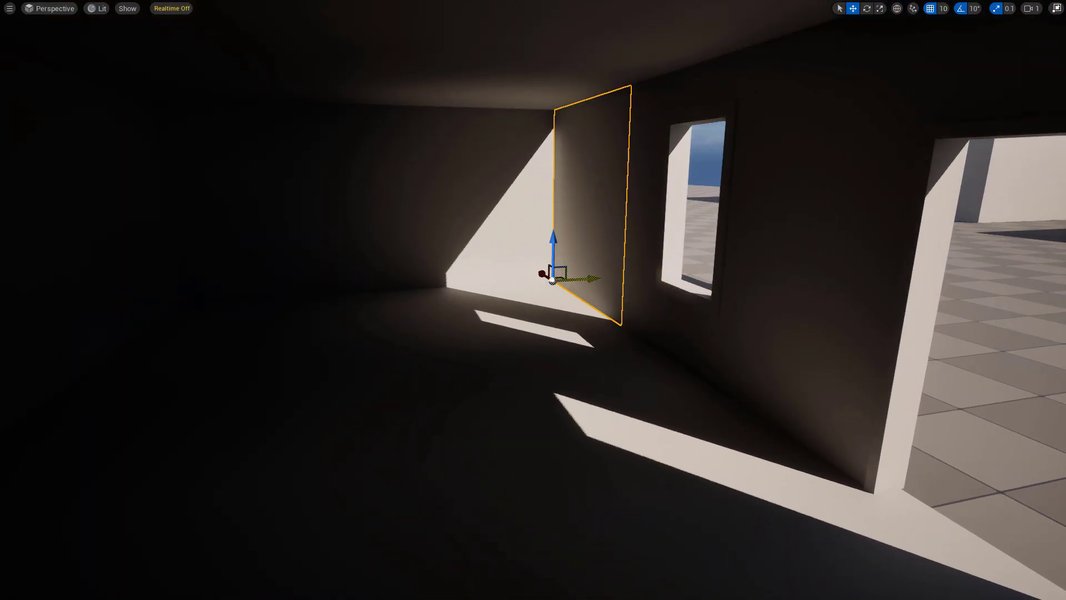
left_click_drag(582, 279, 530, 256)
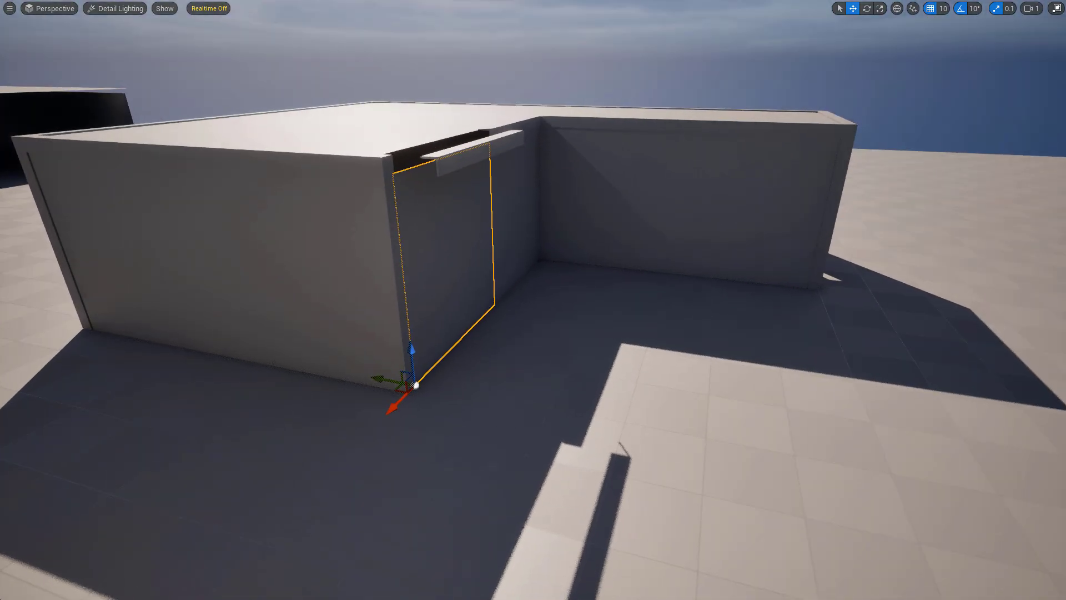
Set the viewport to Lit and pull the single-sided outer wall panel away from the house along its X axis.
right_click_drag(755, 236, 755, 235)
key("alt+4")
right_click_drag(768, 333, 768, 333)
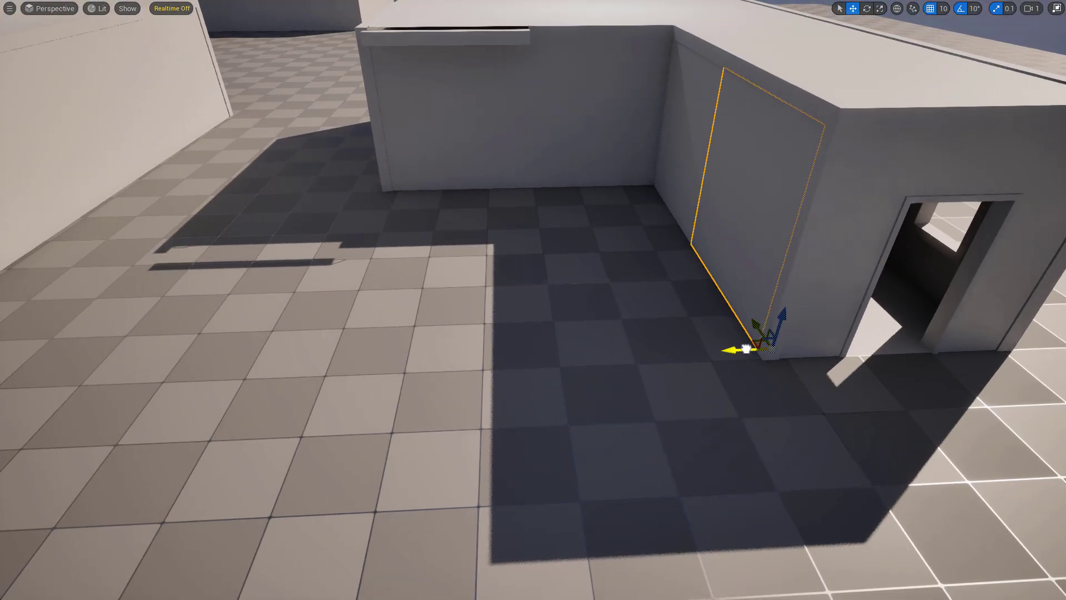
left_click_drag(741, 348, 572, 356)
right_click_drag(572, 356, 572, 356)
right_click_drag(590, 320, 590, 320)
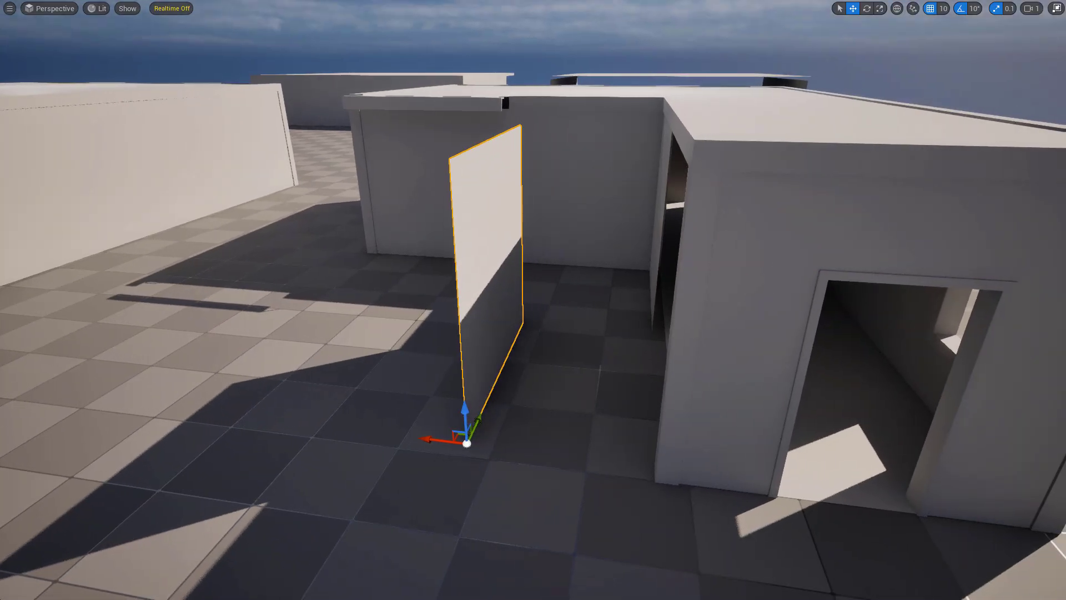
right_click_drag(549, 284, 549, 284)
Hide the wall piece selected at the opened side of the house.
left_click(616, 270)
right_click_drag(616, 270, 598, 269)
key("h")
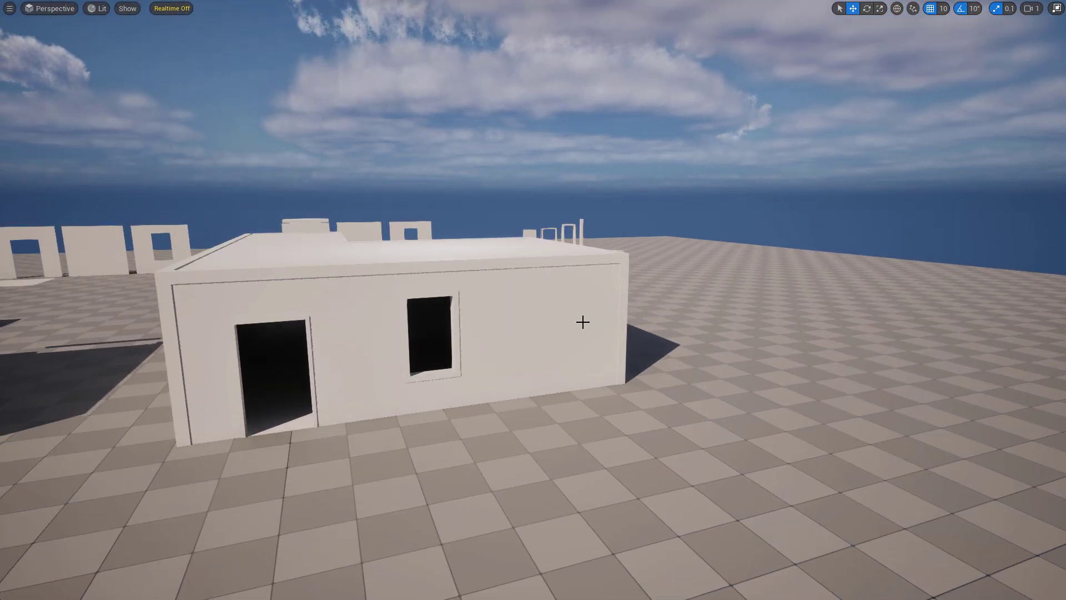
Select the plain front wall panel of the thick-walled house and examine it from the front and around the corner.
left_click(583, 321)
key("d")
right_click_drag(583, 321, 372, 320)
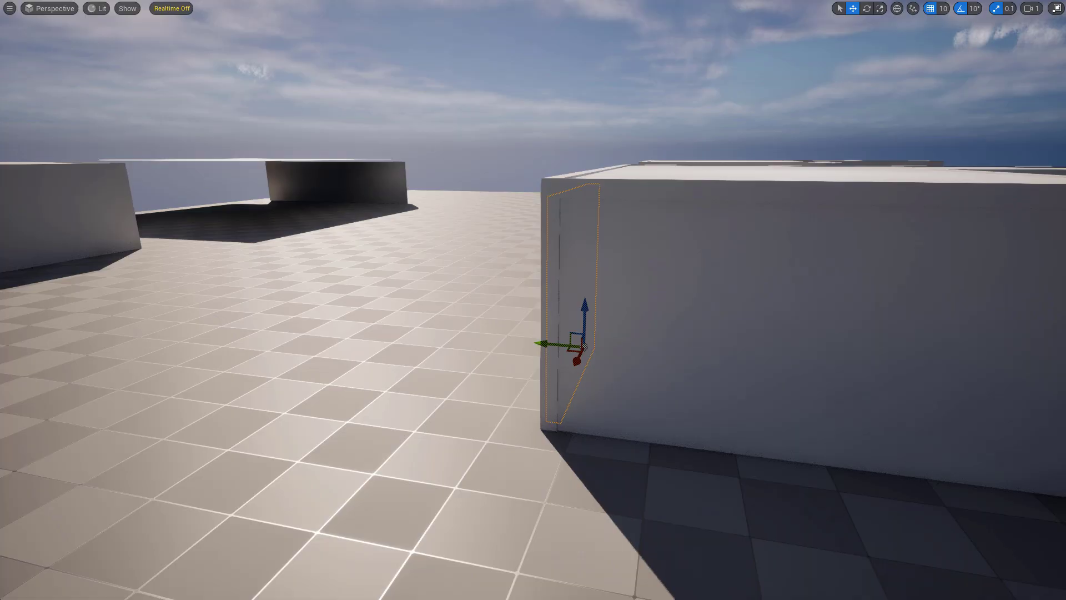
key("a")
right_click_drag(740, 341, 947, 327)
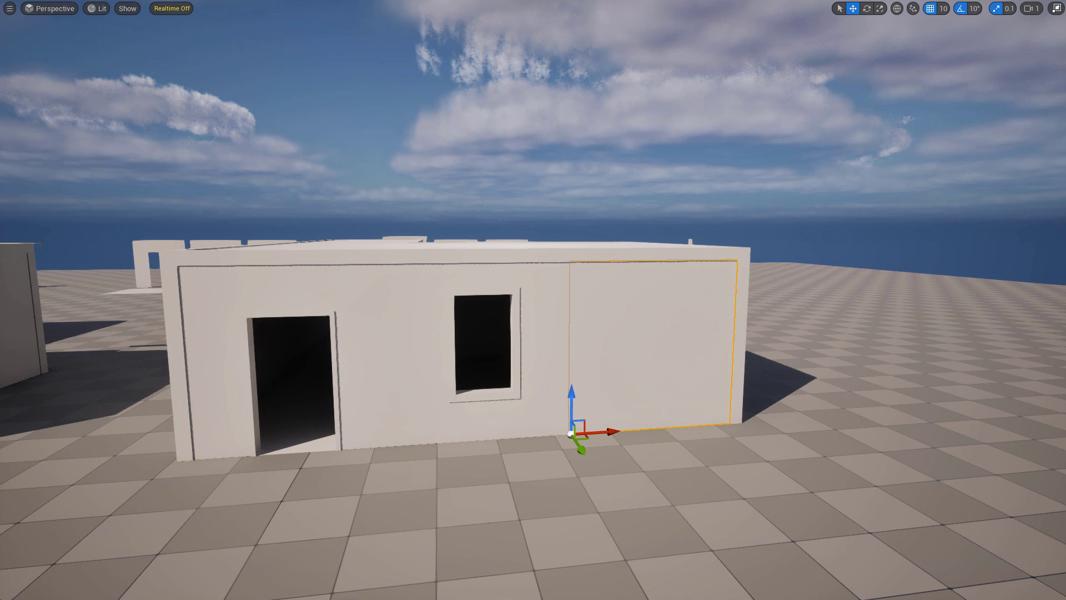
key("a")
key("s")
right_click_drag(559, 328, 513, 334)
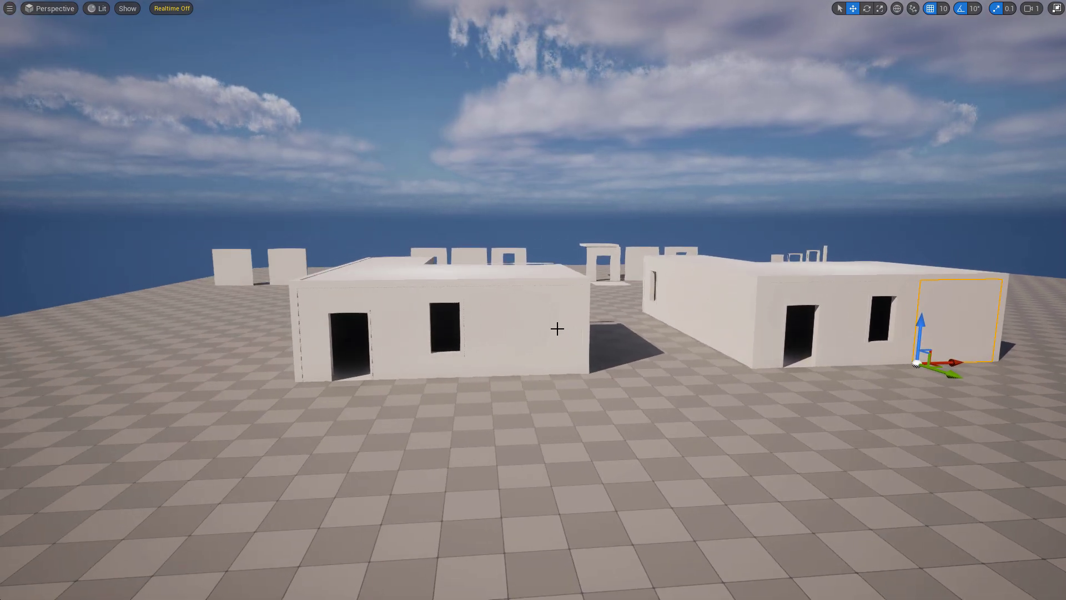
Select the plain front panel of the single-sided house and examine its front wall and corner up close.
left_click(551, 329)
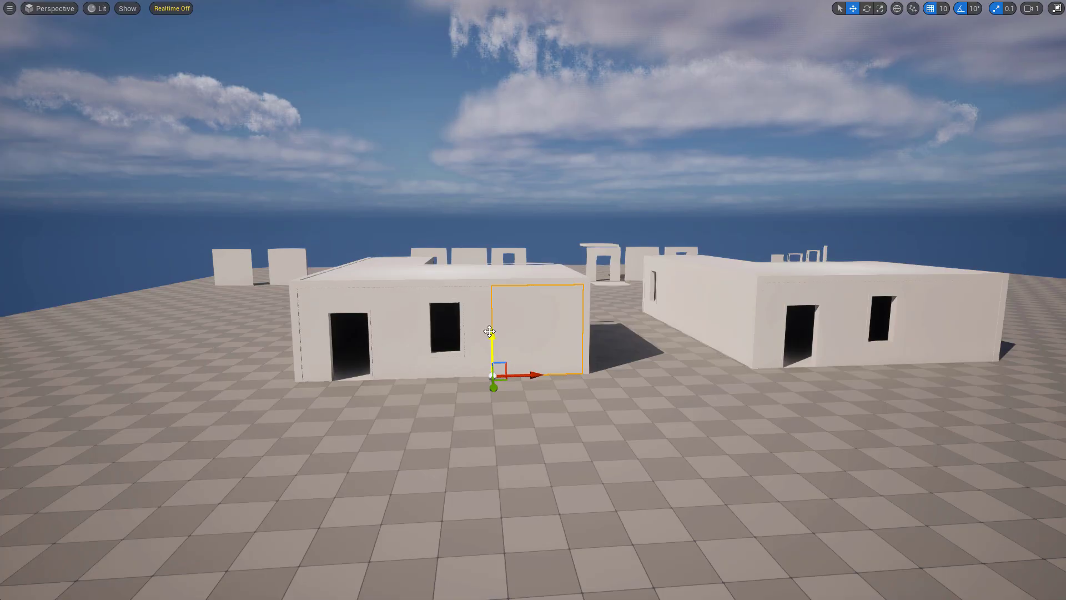
key("w")
right_click_drag(478, 329, 661, 394)
key("a")
key("w")
left_click(831, 305)
right_click_drag(836, 301, 776, 281)
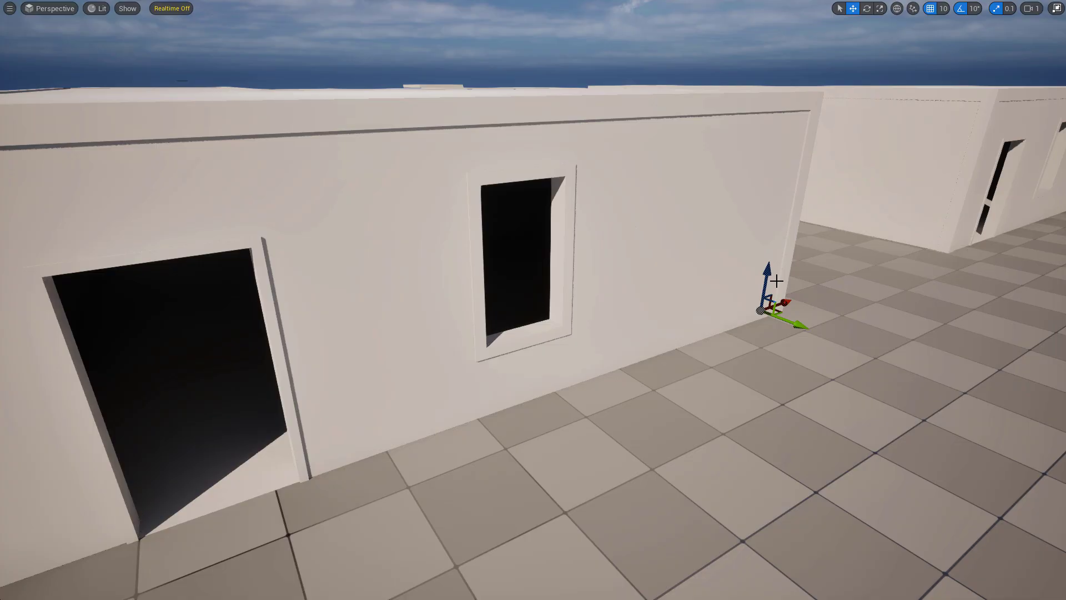
Duplicate the window wall panel of the single-sided house and place the copy on the open floor in front.
left_click(616, 333)
right_click_drag(653, 368, 706, 378)
key("s")
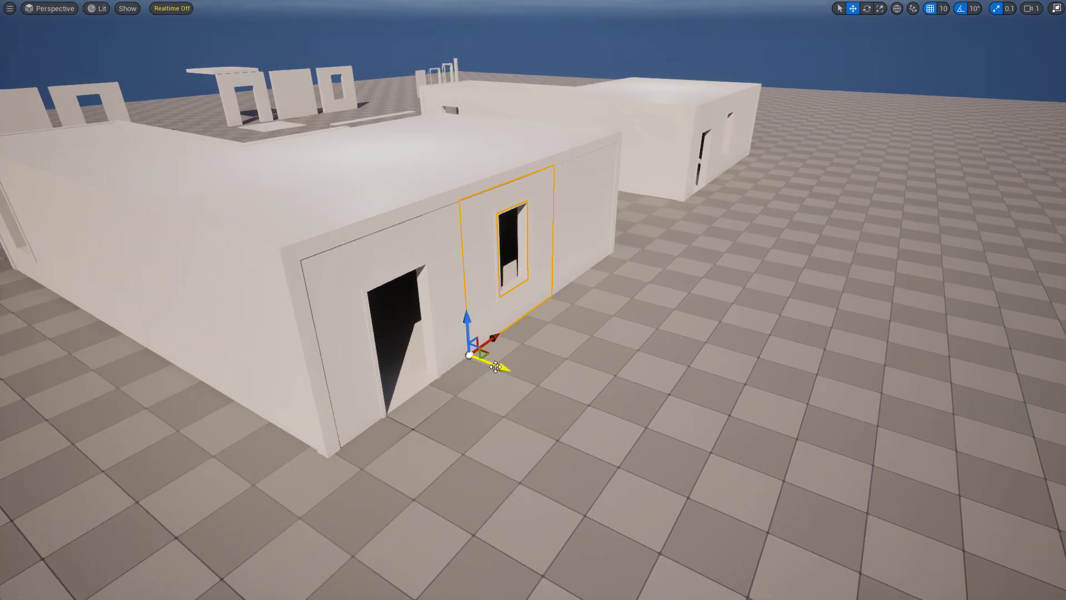
left_click_drag(498, 364, 853, 424, "alt")
right_click_drag(853, 424, 888, 444)
key("d")
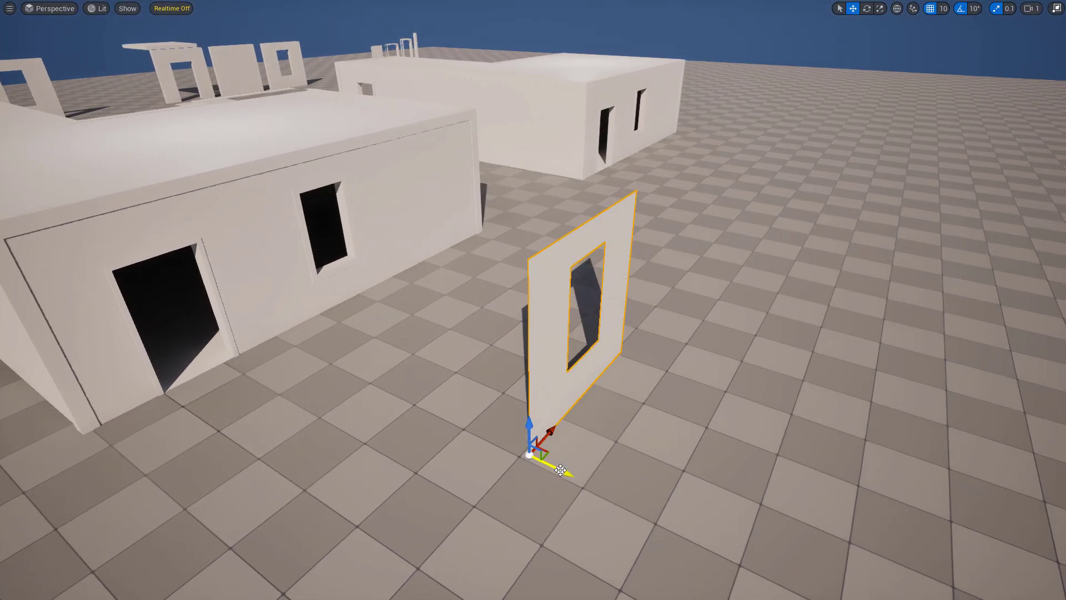
Duplicate the freestanding window panel slightly behind itself and rotate the new copy about its vertical axis to face backward.
left_click_drag(561, 471, 542, 465, "alt")
key("e")
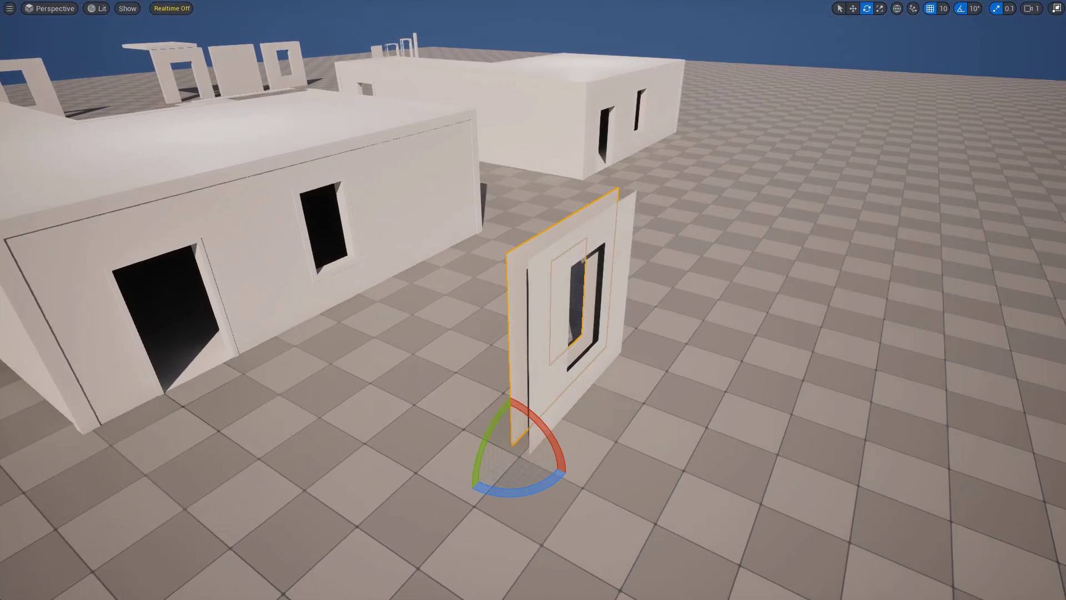
right_click_drag(492, 476, 492, 476)
left_click_drag(492, 476, 405, 499)
key("f")
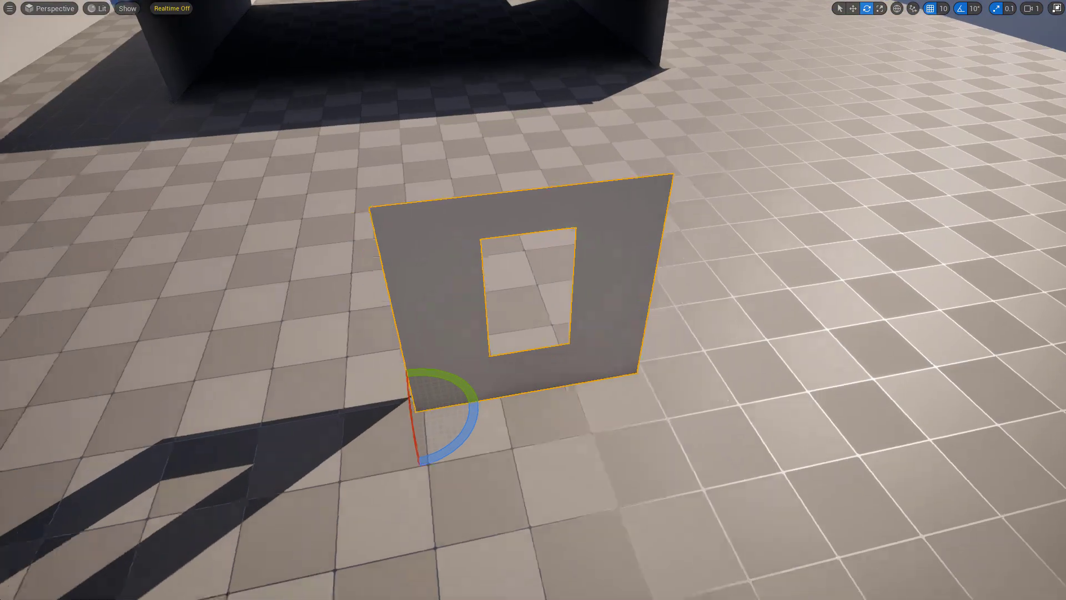
Slide the rotated window panel sideways until it stands back to back with the other freestanding window panel.
key("r")
key("w")
right_click_drag(435, 402, 436, 402)
left_click_drag(572, 383, 368, 360)
right_click_drag(594, 233, 674, 138)
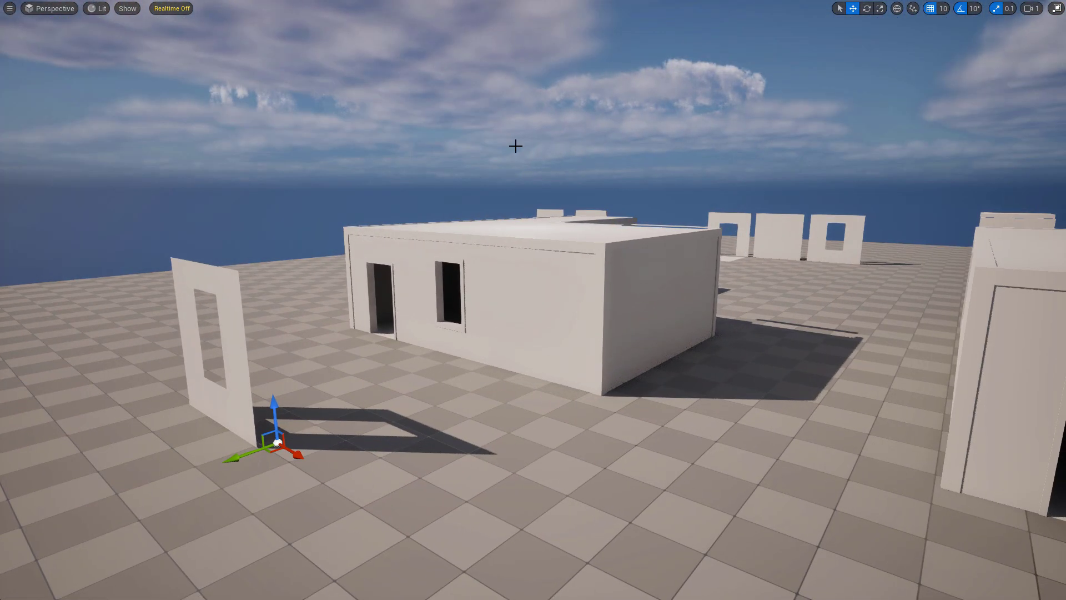
Try pulling the door wall panel out of the thick-walled house's front, and undo the move.
left_click(522, 277)
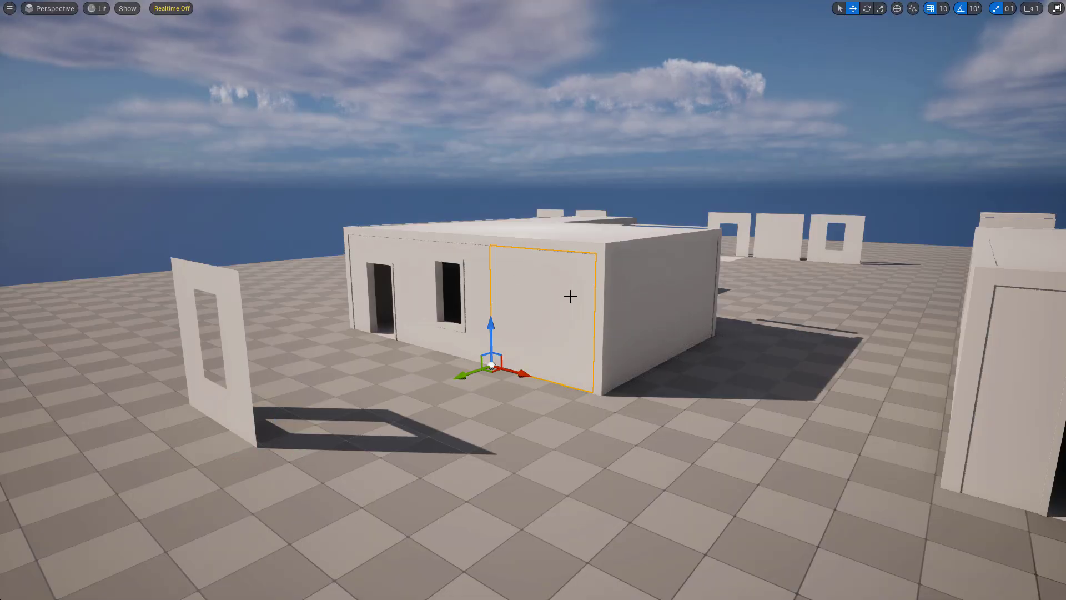
right_click_drag(523, 276, 486, 269)
left_click(406, 246)
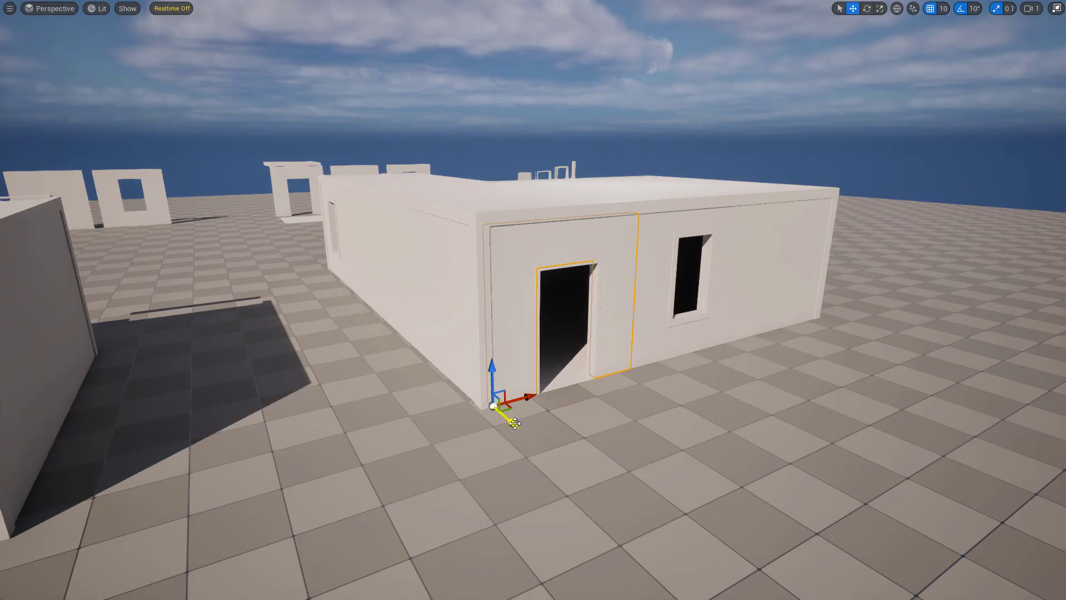
left_click_drag(513, 423, 610, 477)
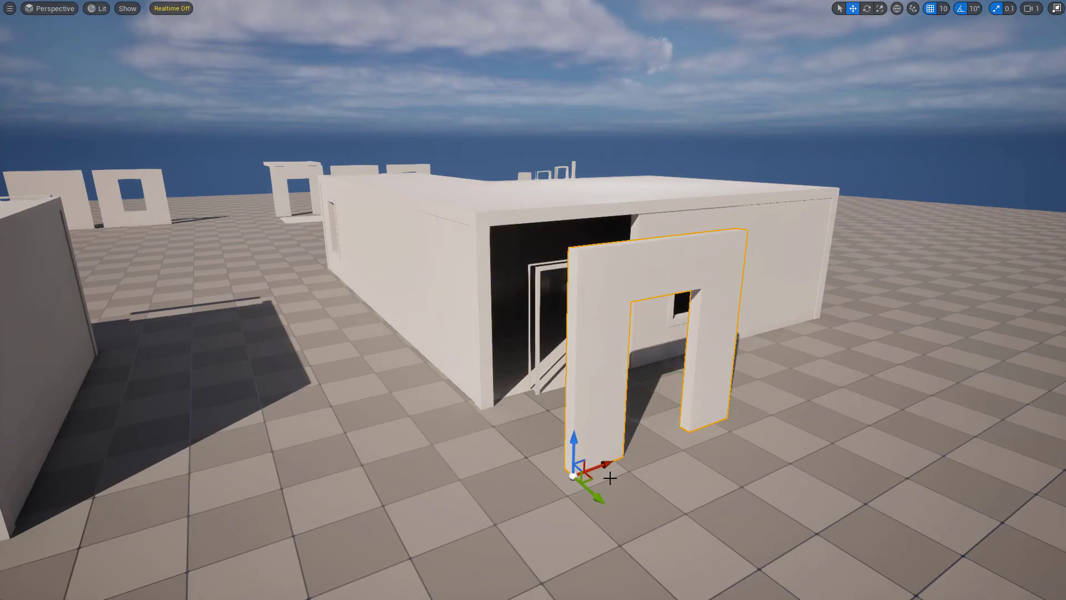
key("ctrl+z")
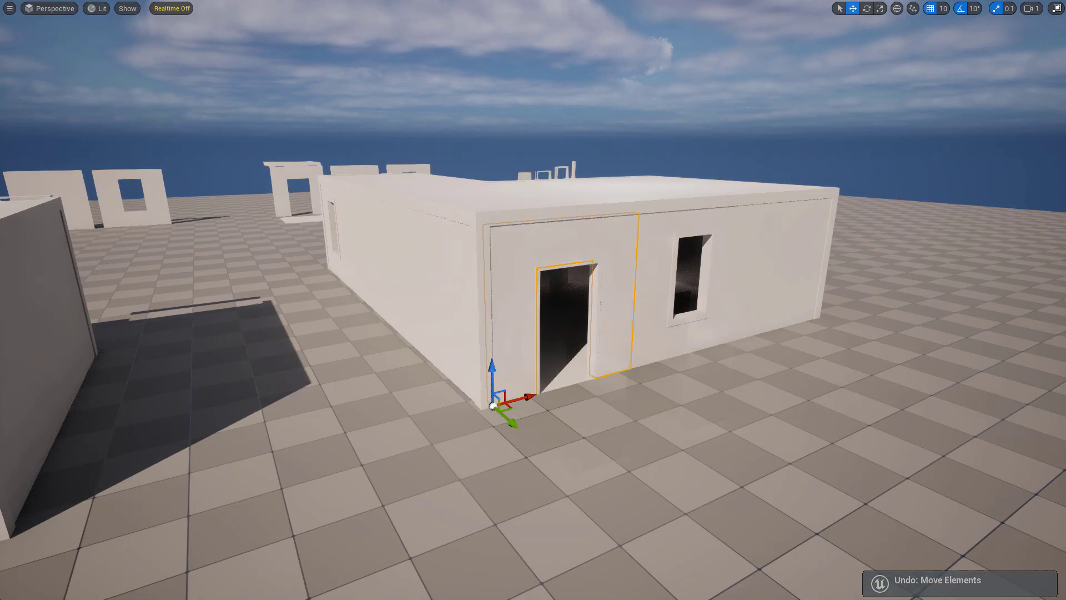
View the thick-walled house from above and go back to the freestanding single-sided and thick walls.
right_click_drag(431, 119, 389, 156)
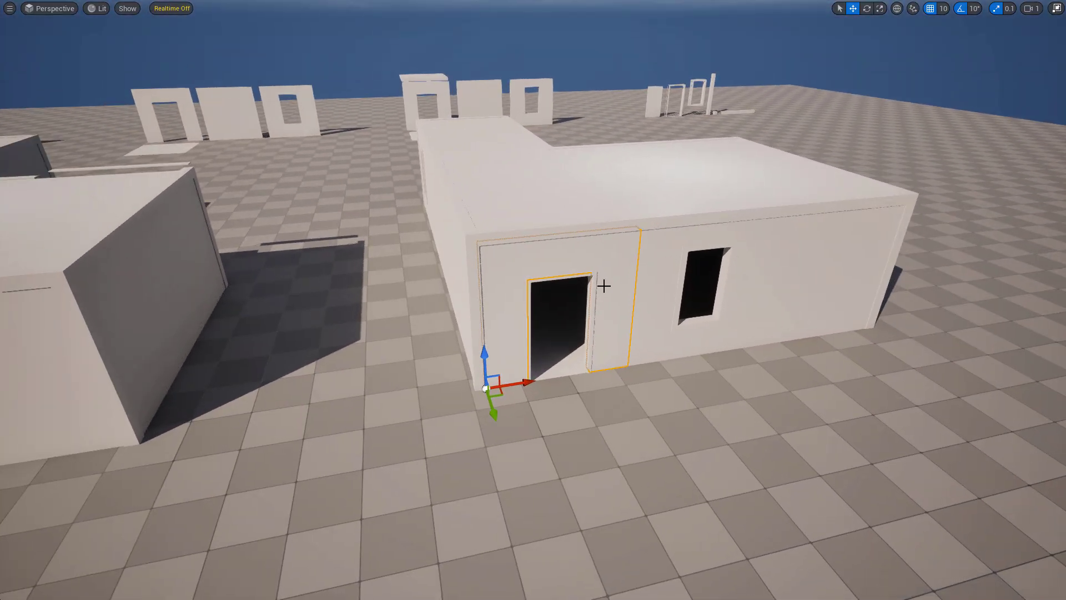
right_click_drag(516, 264, 417, 264)
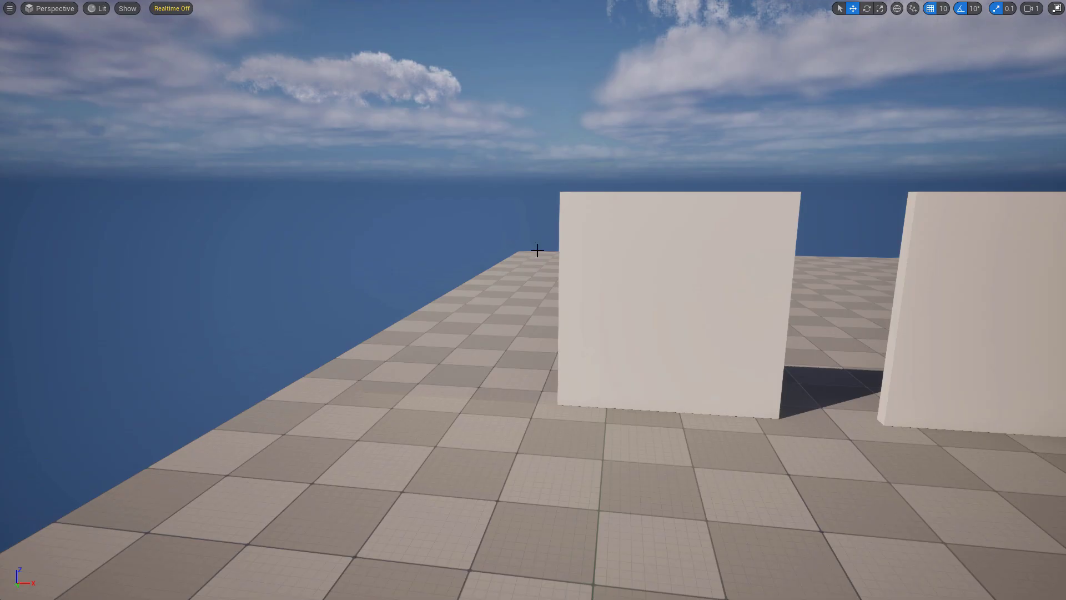
right_click_drag(545, 248, 572, 249)
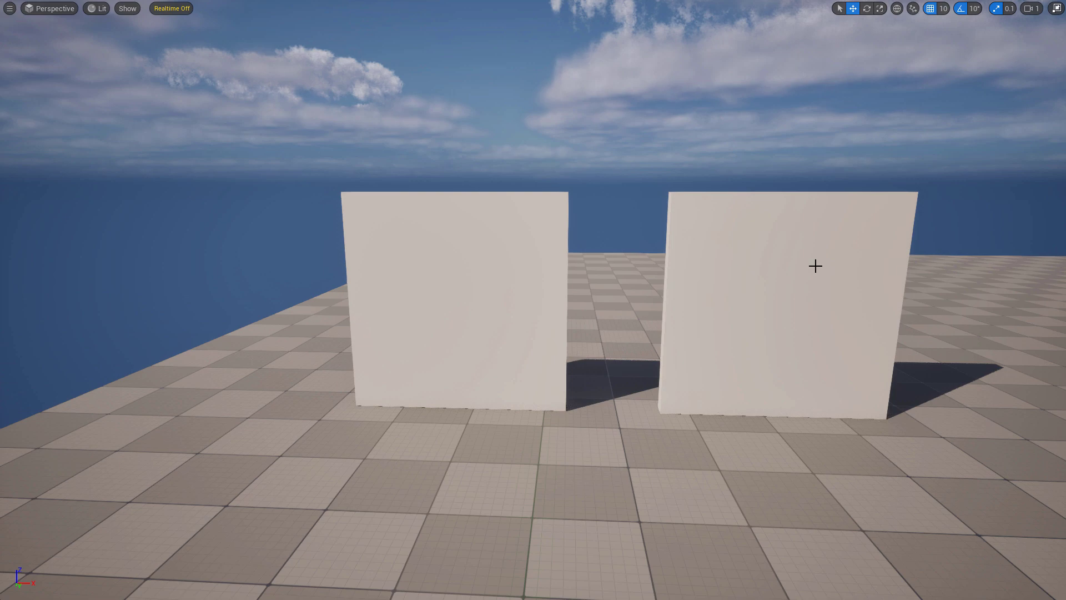
left_click(803, 245)
right_click_drag(803, 245, 882, 237)
key("a")
key("w")
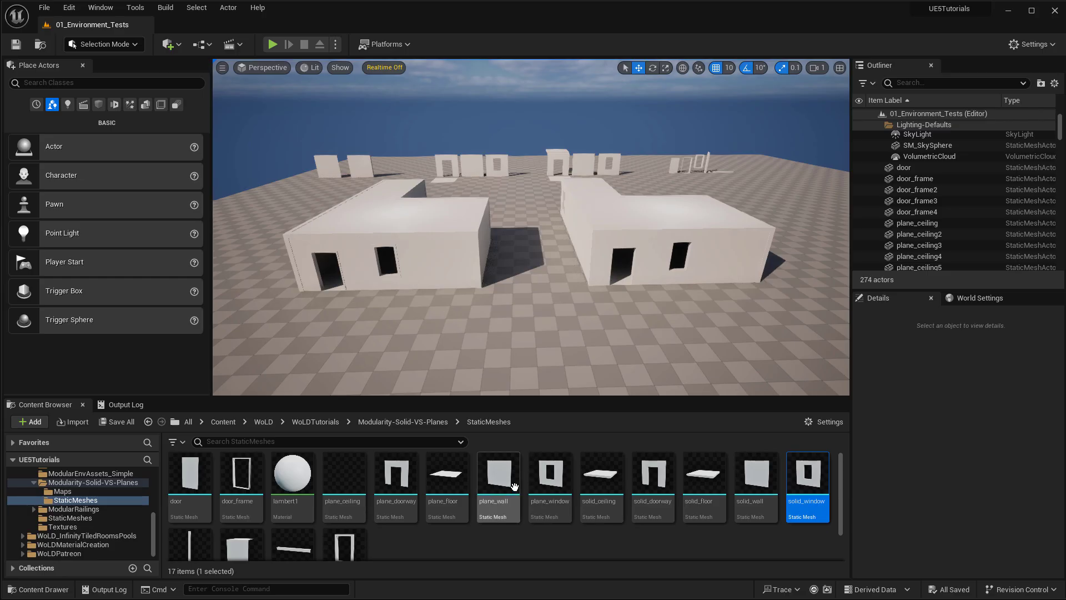
Open the plane_wall static mesh and display its simple collision, examining the single-sided plane from different sides.
mouse_move(493, 472)
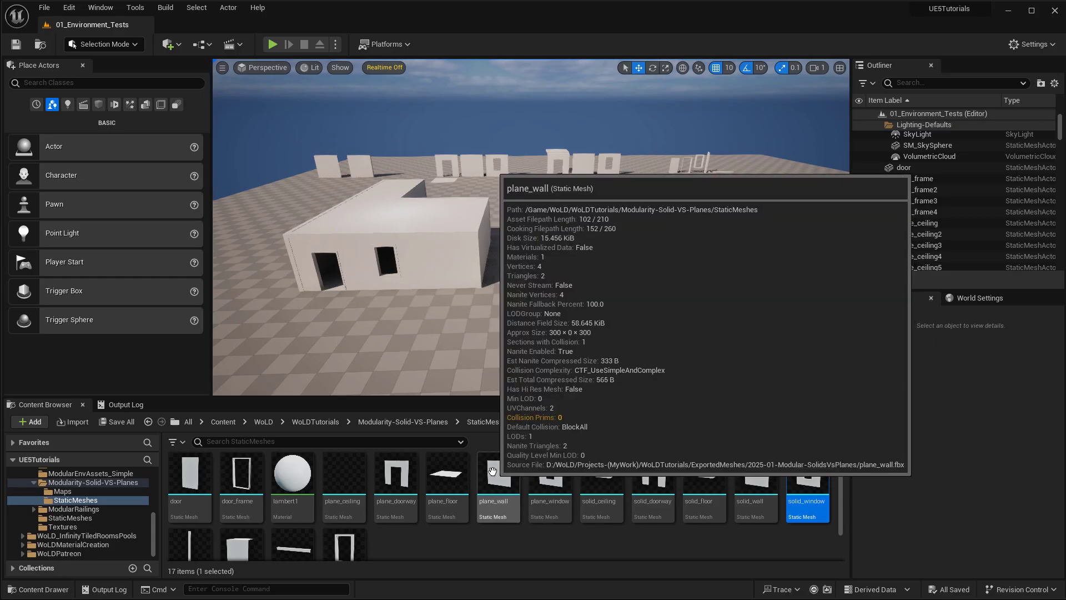
double_click(493, 472)
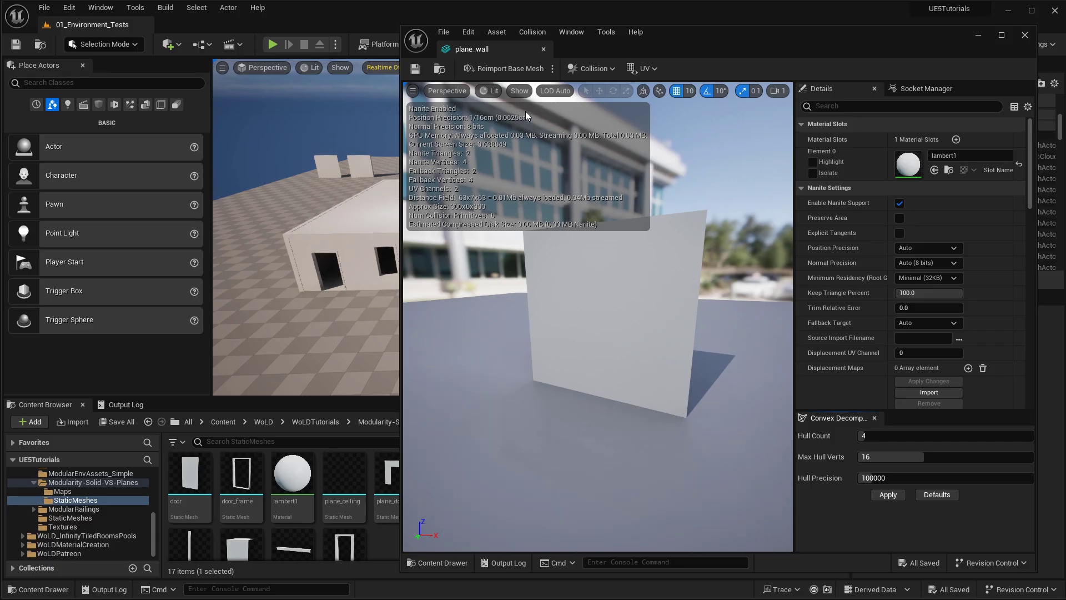
left_click(515, 93)
left_click(538, 263)
right_click_drag(549, 280, 508, 276)
key("d")
key("a")
left_click_drag(745, 43, 1065, 42)
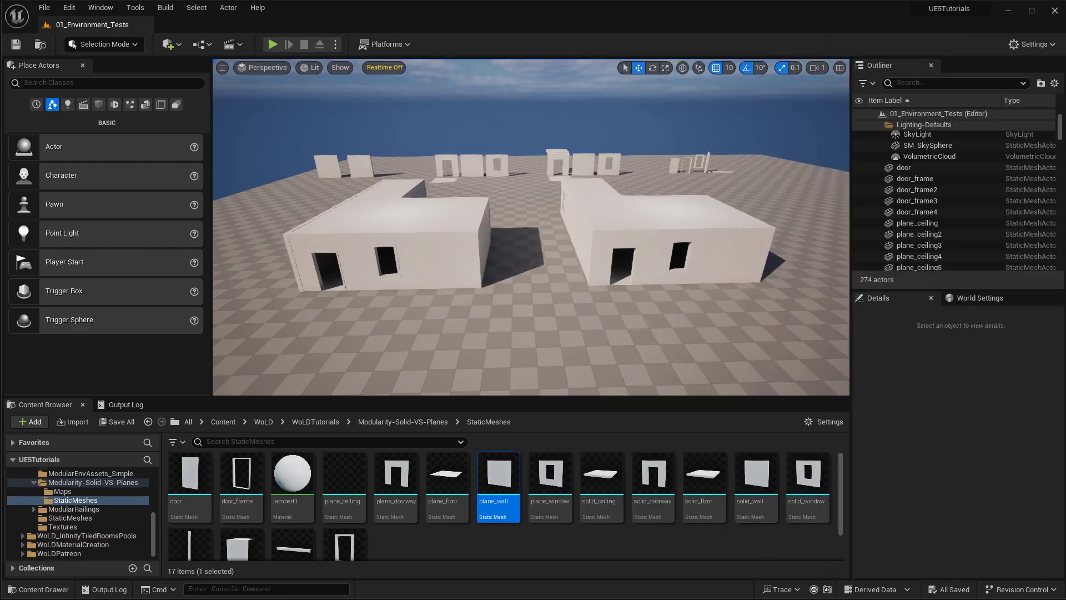
Open the solid_wall static mesh, display its simple collision and view the wall nearly edge-on.
double_click(760, 477)
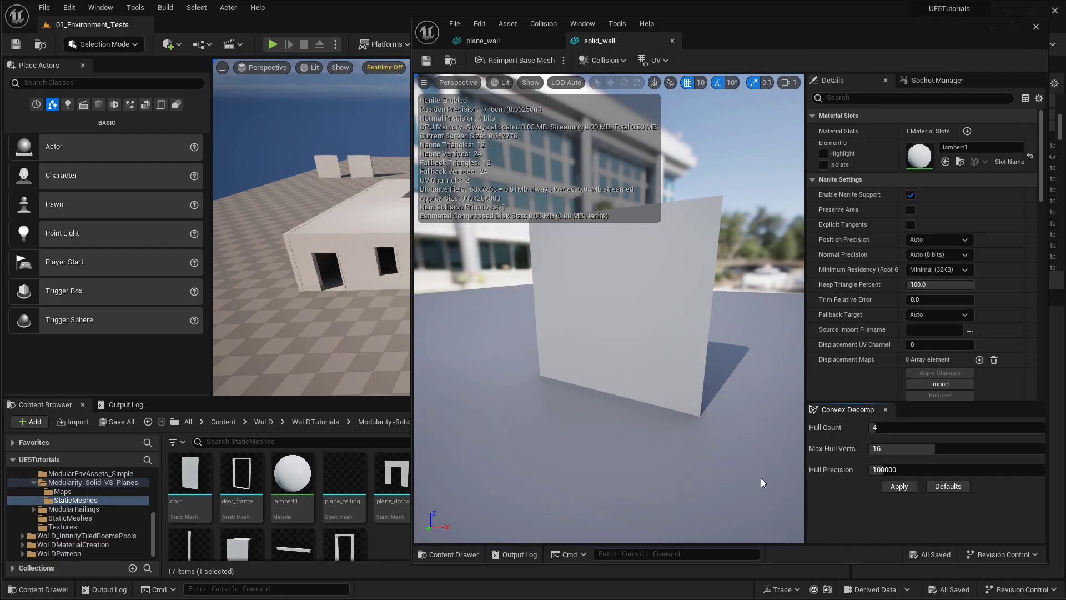
left_click(530, 82)
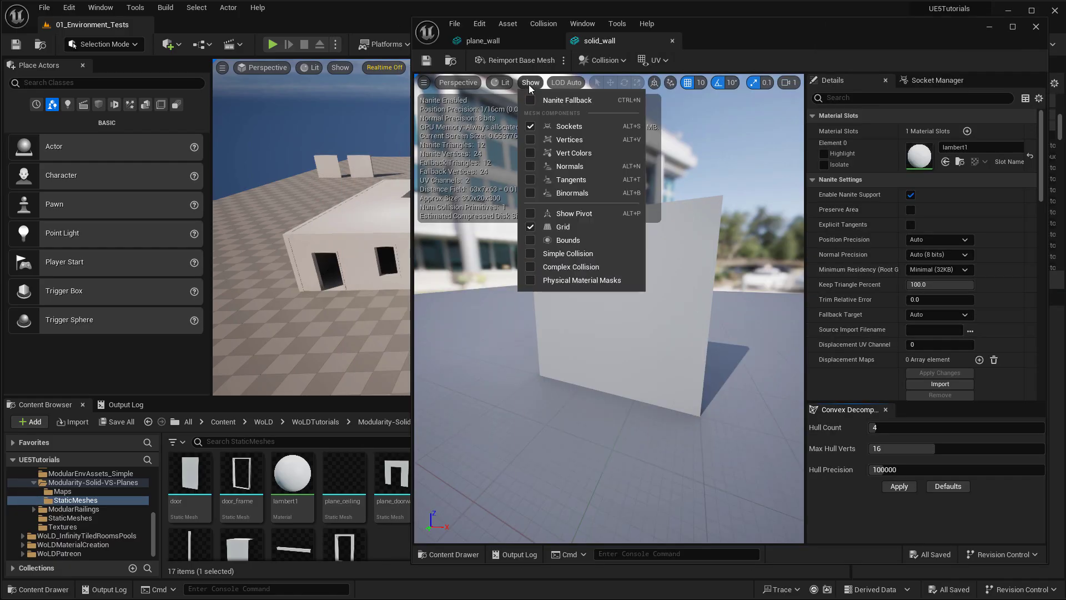
left_click(560, 254)
left_click_drag(559, 255, 622, 256)
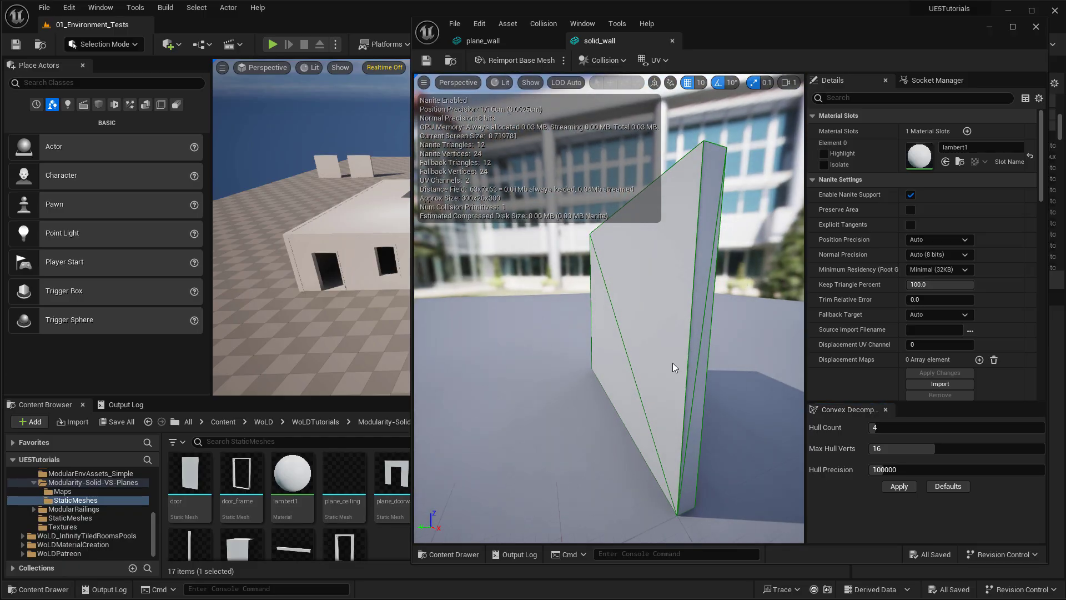
Add a box simplified collision to the plane_wall mesh and compare it edge-on with solid_wall.
left_click(508, 36)
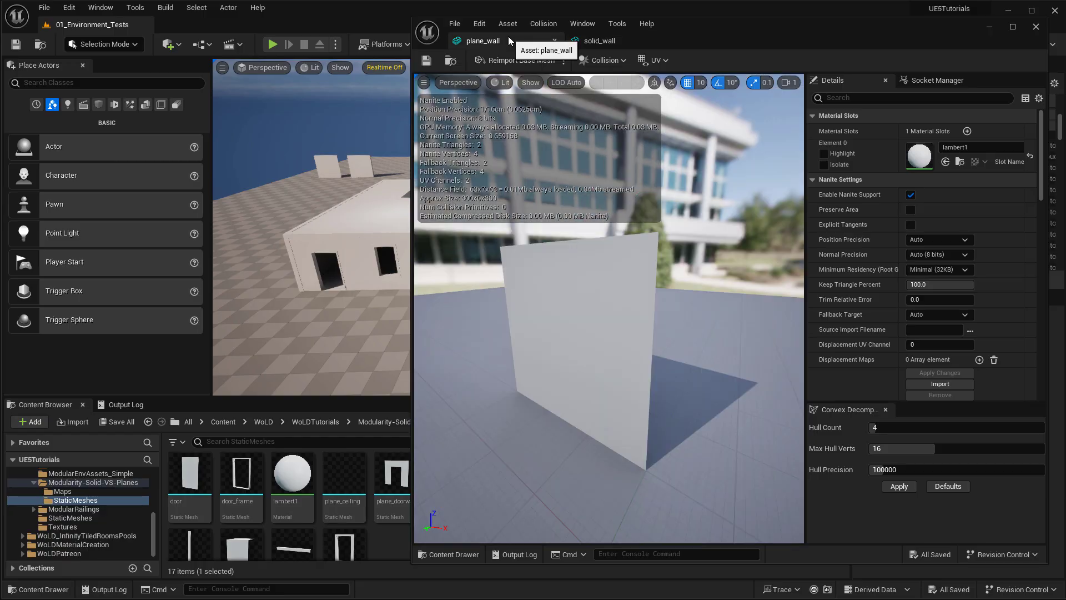
middle_click_drag(706, 386, 757, 410)
left_click(552, 25)
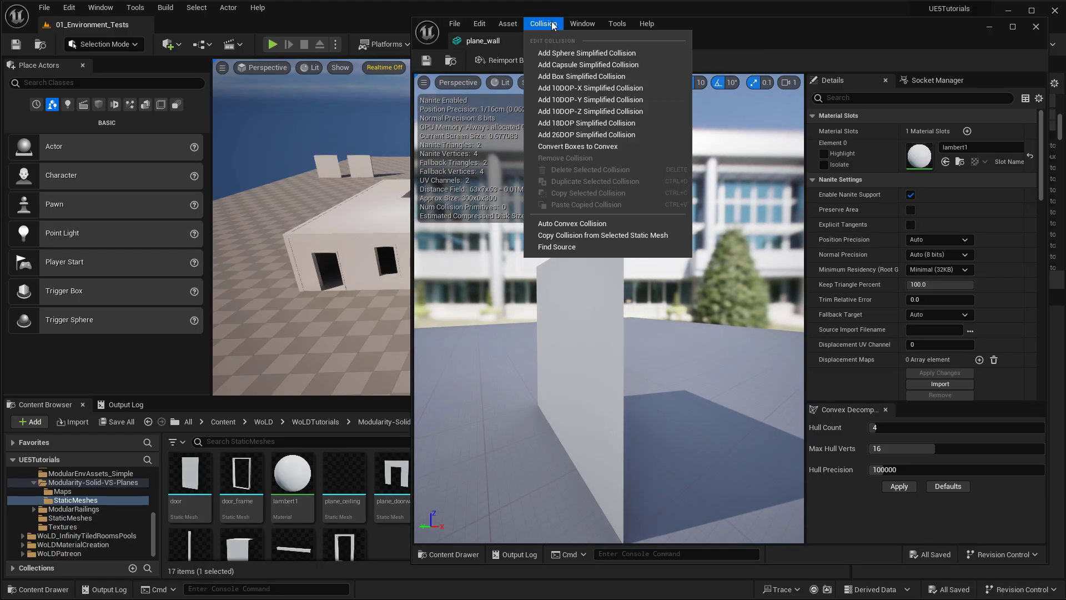
left_click(559, 78)
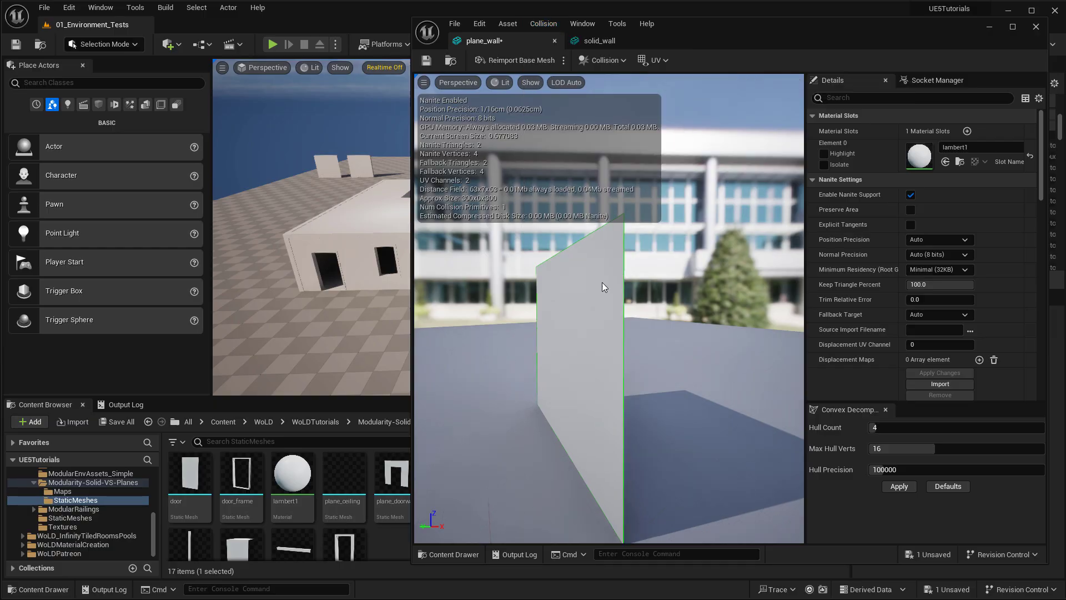
left_click_drag(604, 287, 658, 287)
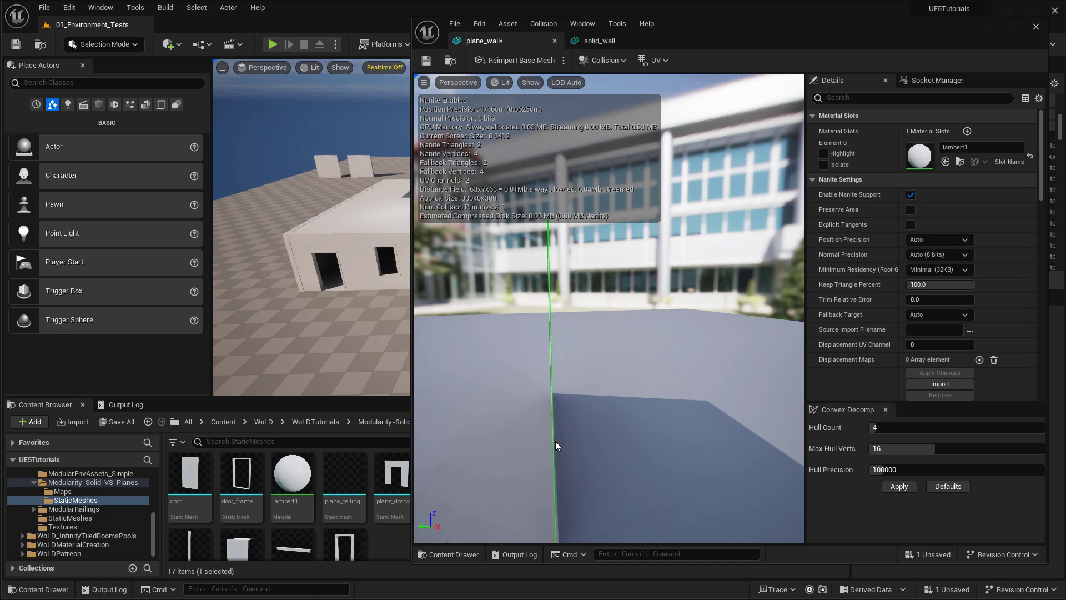
right_click_drag(556, 441, 627, 441)
left_click_drag(478, 440, 564, 428)
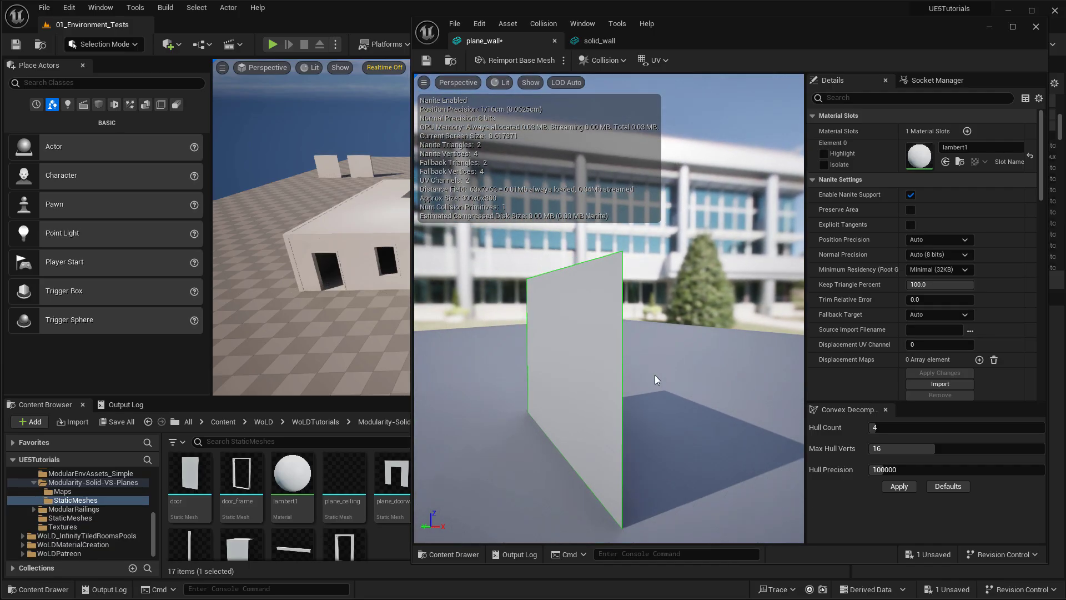
left_click(624, 41)
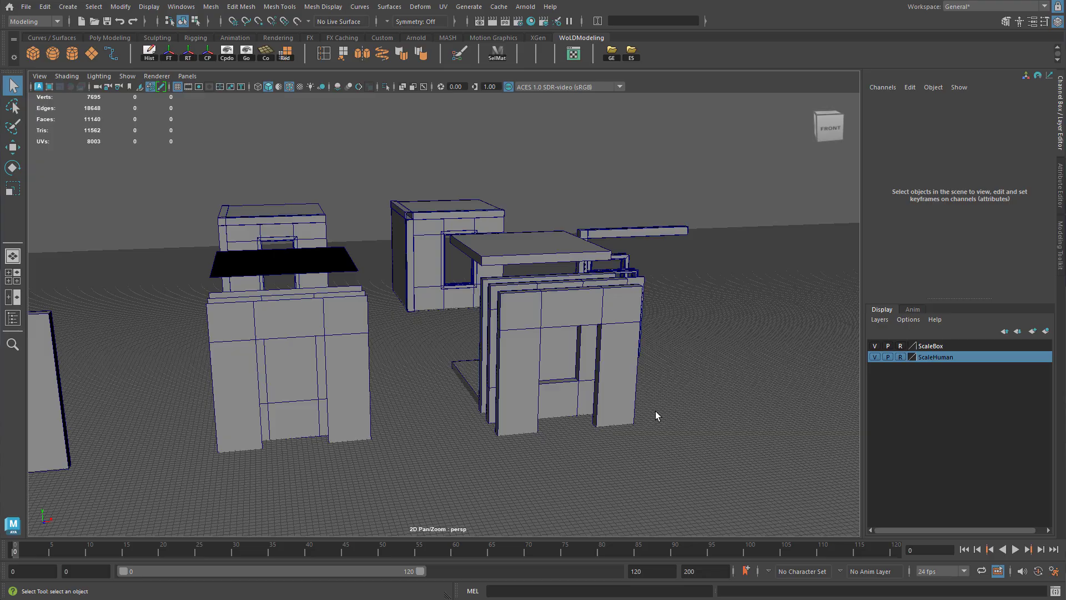
In Maya, select the solid_doorway panel and examine the solid and plane modules from the front and back.
left_click(638, 337)
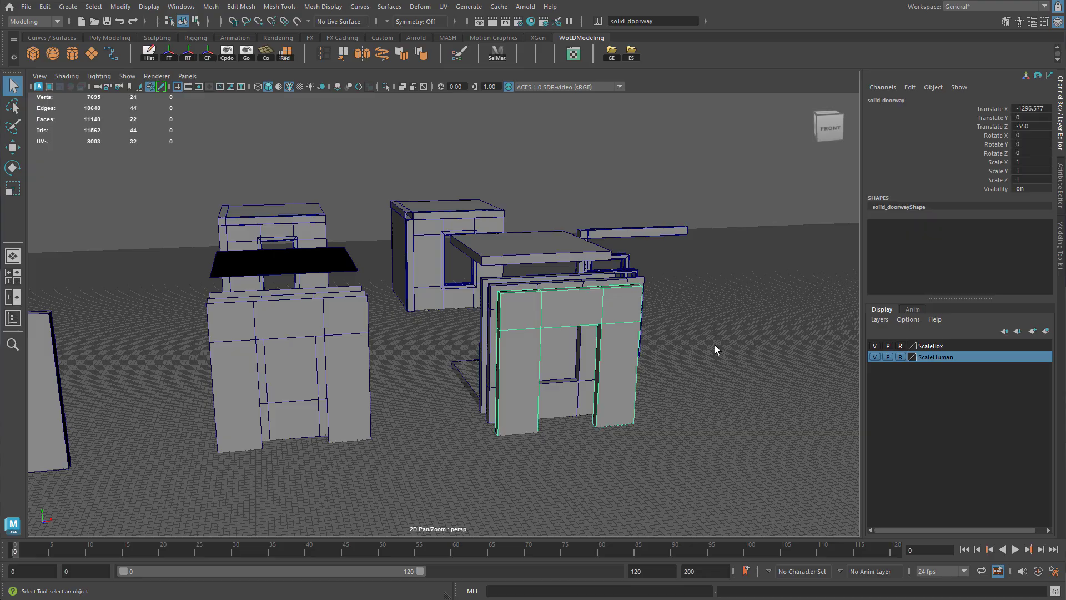
left_click_drag(436, 350, 452, 348, "alt")
key("f")
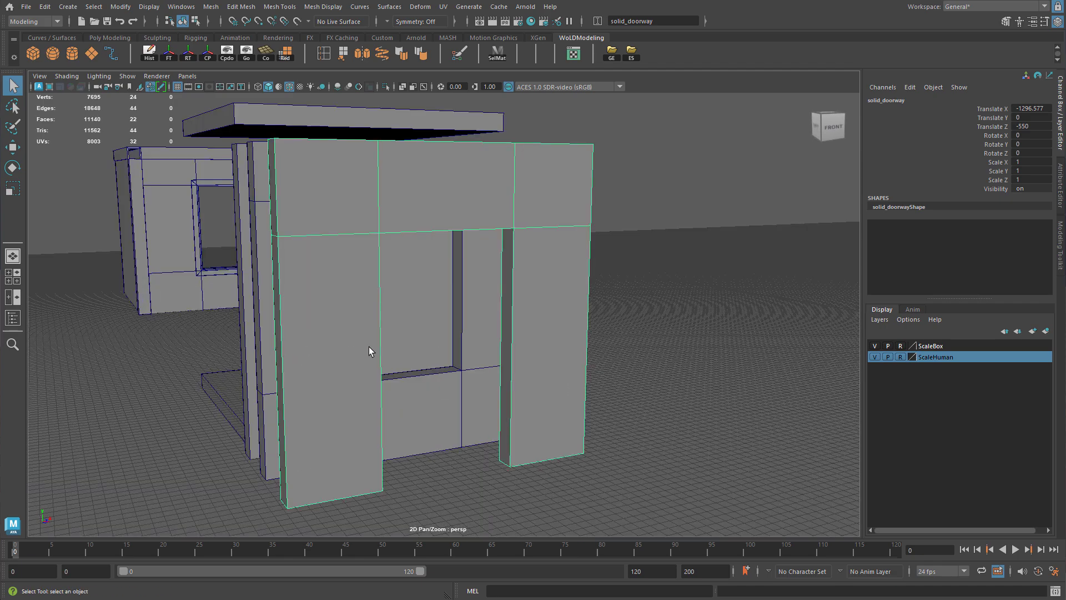
left_click_drag(261, 340, 281, 341, "alt")
right_click_drag(281, 341, 91, 335, "alt")
left_click_drag(93, 334, 233, 336, "alt")
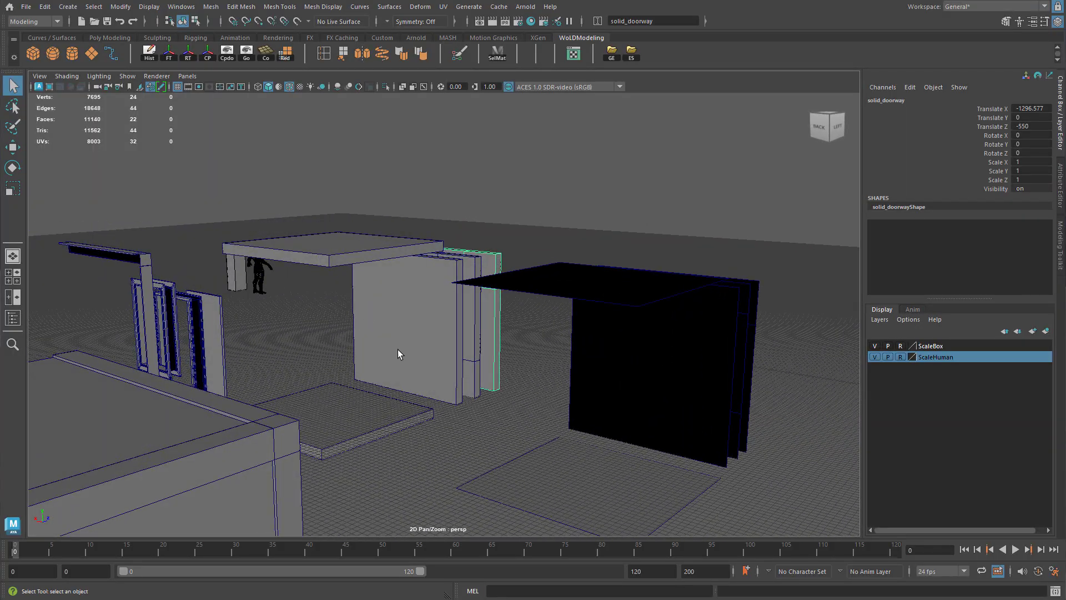
left_click_drag(481, 364, 309, 364, "alt")
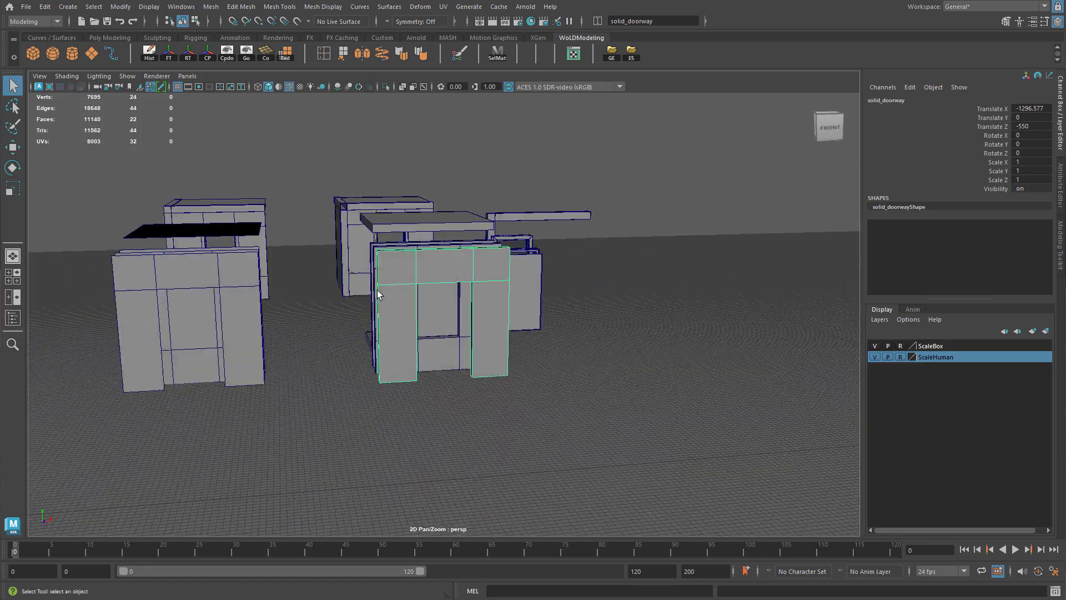
left_click_drag(282, 328, 483, 325, "alt")
Select the plane_wall, solid_wall and solid_doorway panels in turn to compare their geometry.
left_click(596, 338)
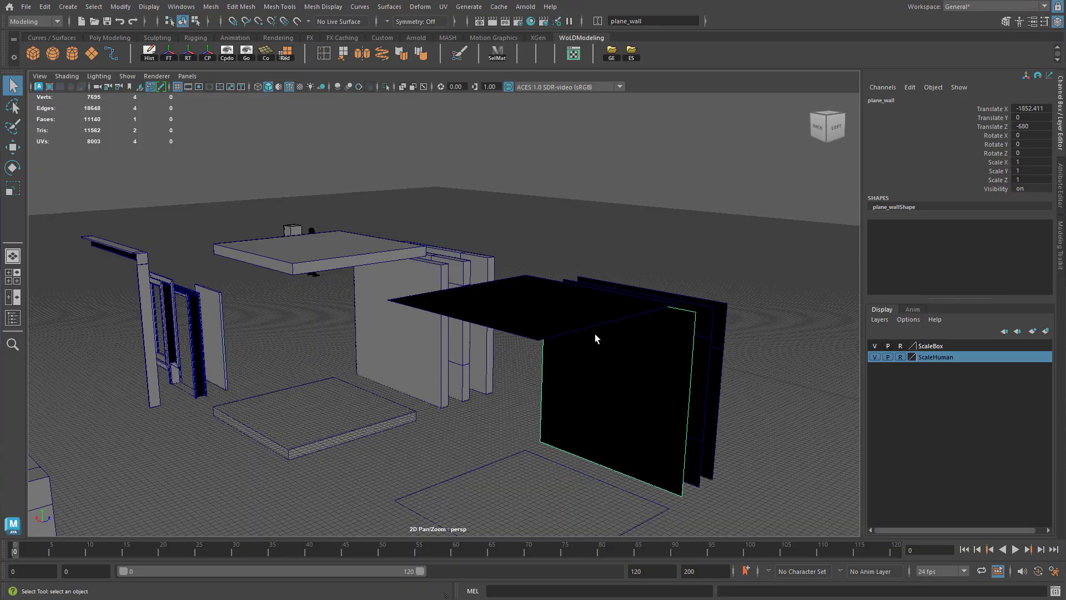
left_click(396, 295)
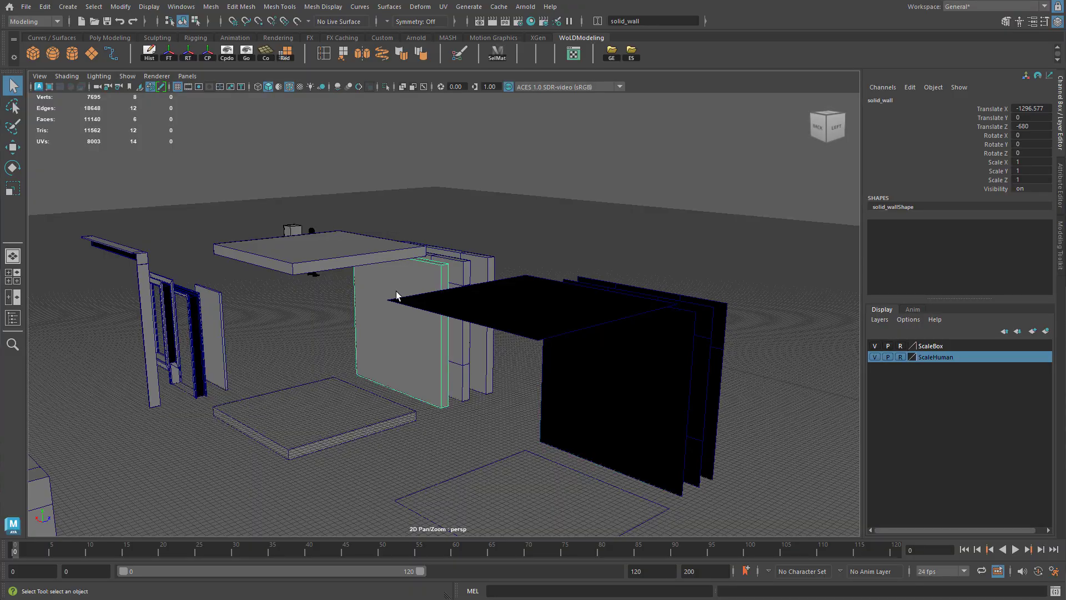
left_click(641, 357)
left_click_drag(659, 358, 578, 379, "alt")
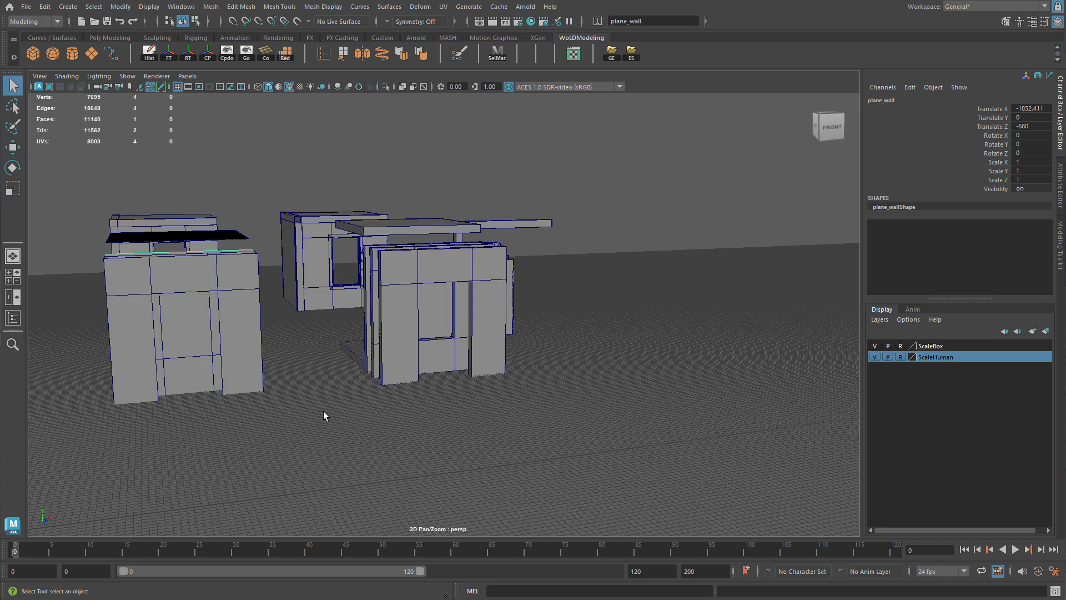
middle_click_drag(317, 406, 414, 416, "alt")
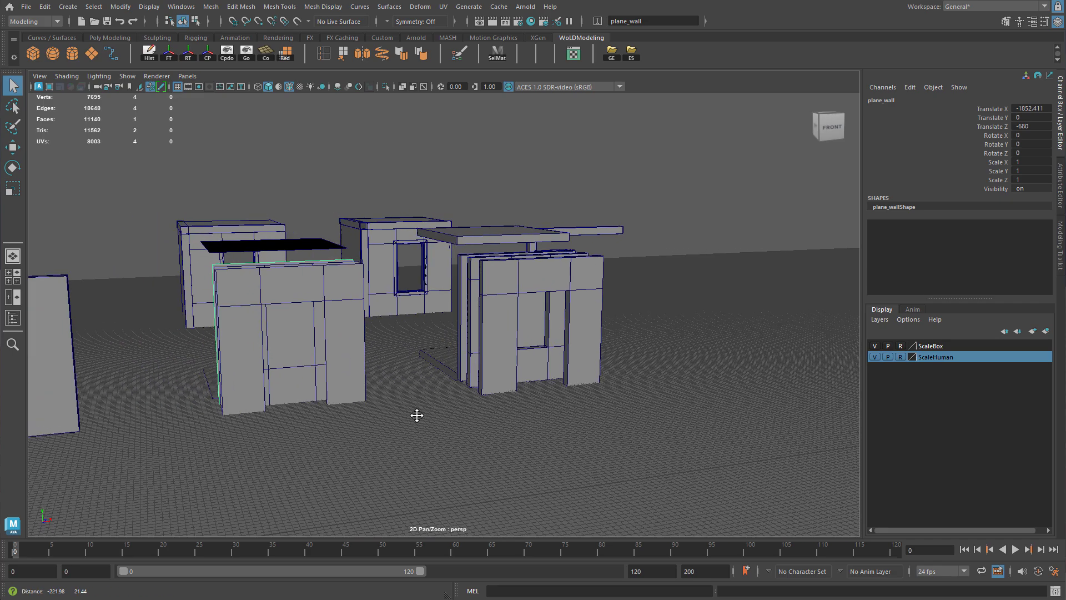
left_click(482, 376)
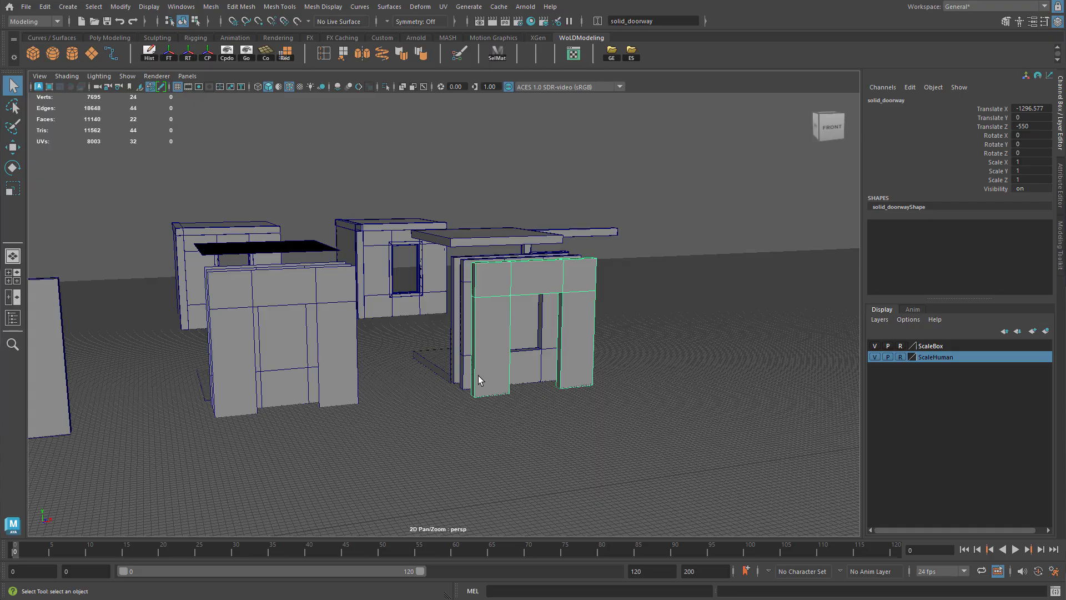